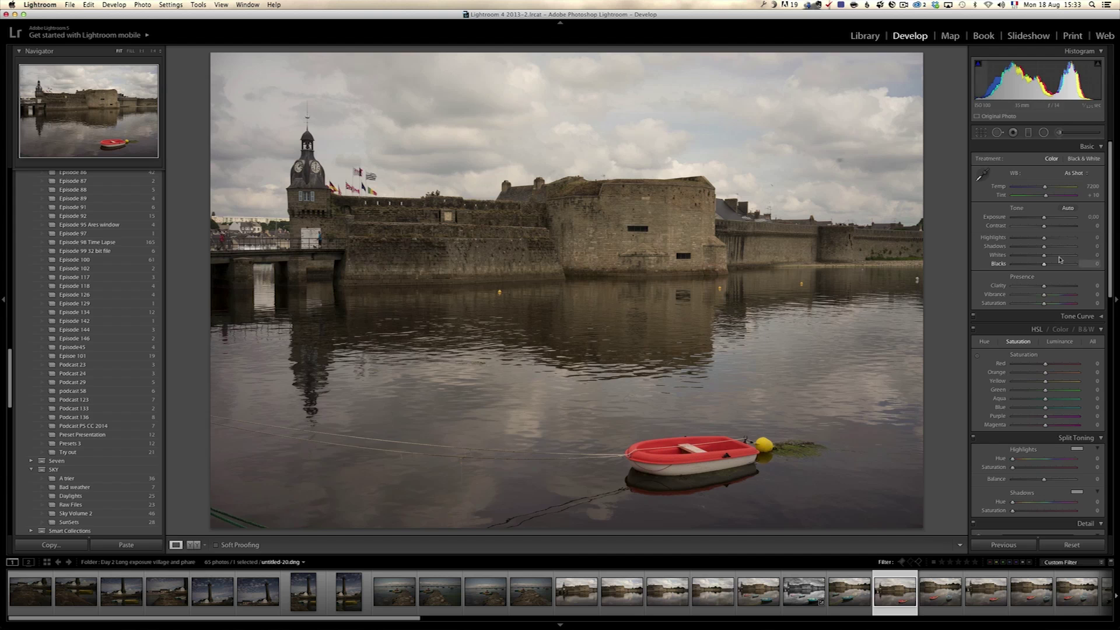
Step: Set the photo's Highlights to −100, Shadows to +100 and Exposure to −0.30
{"action": "left_click", "coordinate": [1076, 248]}
{"action": "left_click_drag", "start_coordinate": [1076, 248], "coordinate": [1011, 240]}
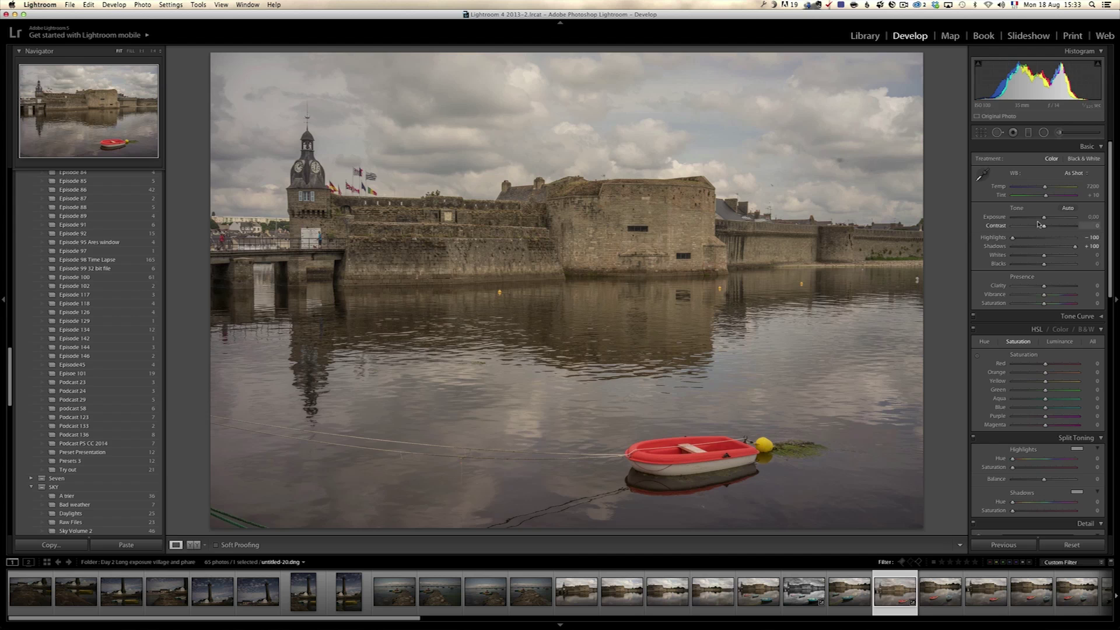
{"action": "left_click_drag", "start_coordinate": [1043, 218], "coordinate": [1041, 220]}
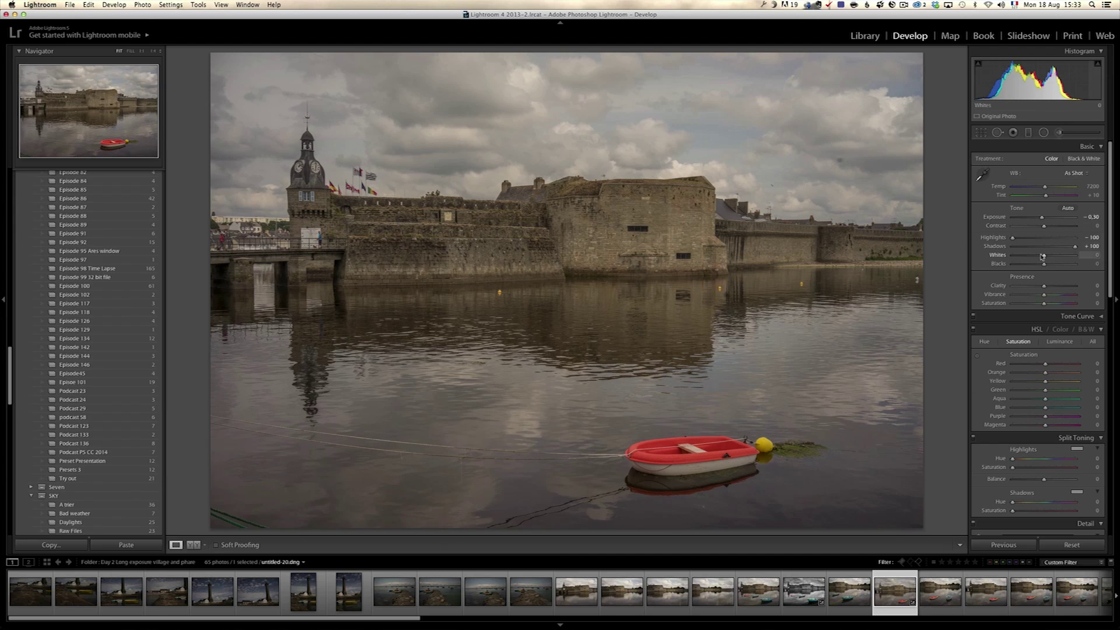
Step: Set the photo's Whites to +57 and Blacks to −40 using the clipping preview
{"action": "key", "text": "alt"}
{"action": "mouse_move", "coordinate": [1044, 257]}
{"action": "left_mouse_down"}
{"action": "mouse_move", "coordinate": [1067, 257]}
{"action": "mouse_move", "coordinate": [1033, 266]}
{"action": "left_mouse_up"}
{"action": "key", "text": "alt"}
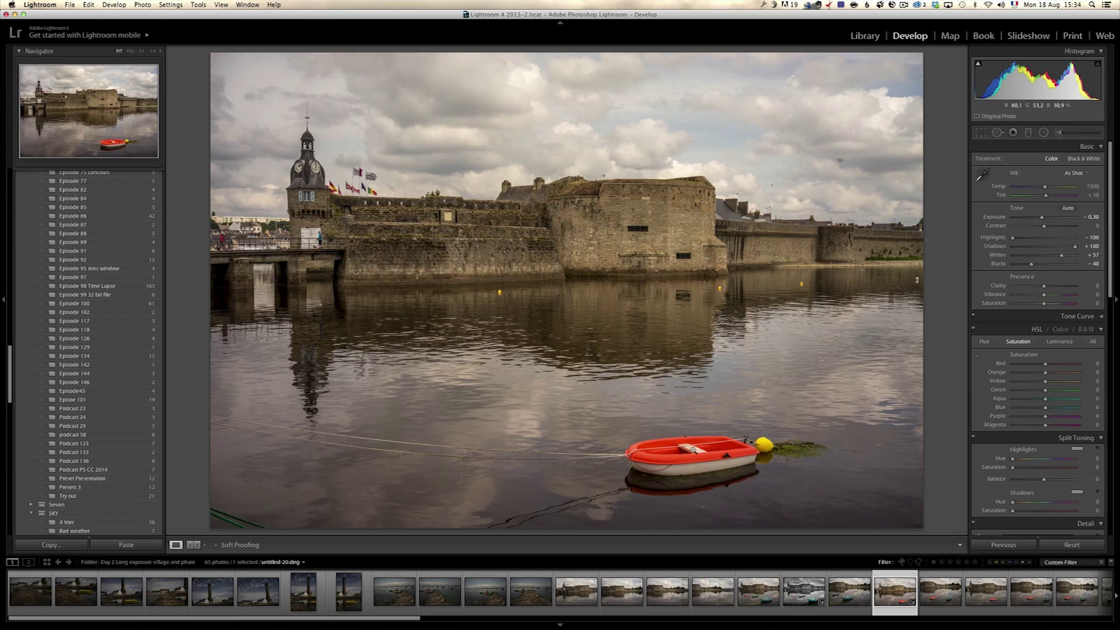
Step: Set the photo's overall Saturation to +2 in the Presence adjustments
{"action": "left_click_drag", "start_coordinate": [1110, 258], "coordinate": [1110, 258]}
{"action": "scroll", "coordinate": [1111, 261], "scroll_direction": "down", "scroll_amount": 2}
{"action": "mouse_move", "coordinate": [1044, 273]}
{"action": "left_mouse_down"}
{"action": "mouse_move", "coordinate": [1031, 274]}
{"action": "mouse_move", "coordinate": [1045, 276]}
{"action": "left_mouse_up"}
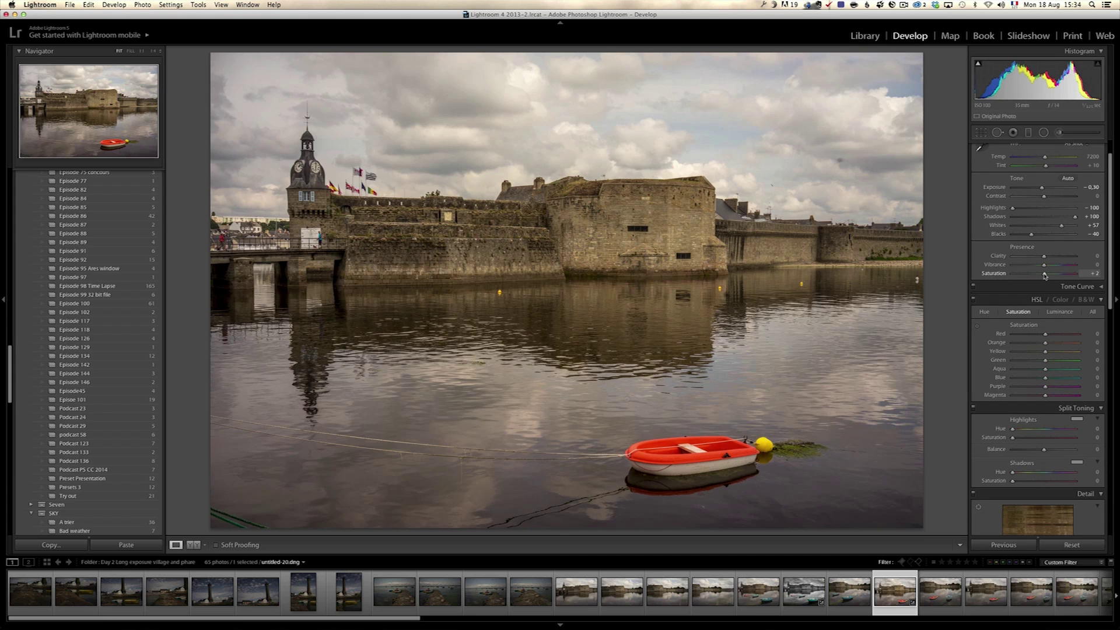
Step: Set the HSL saturation of Yellow to −4, and try Green through Magenta at −100 before resetting those five channels
{"action": "left_click_drag", "start_coordinate": [1109, 265], "coordinate": [1109, 297]}
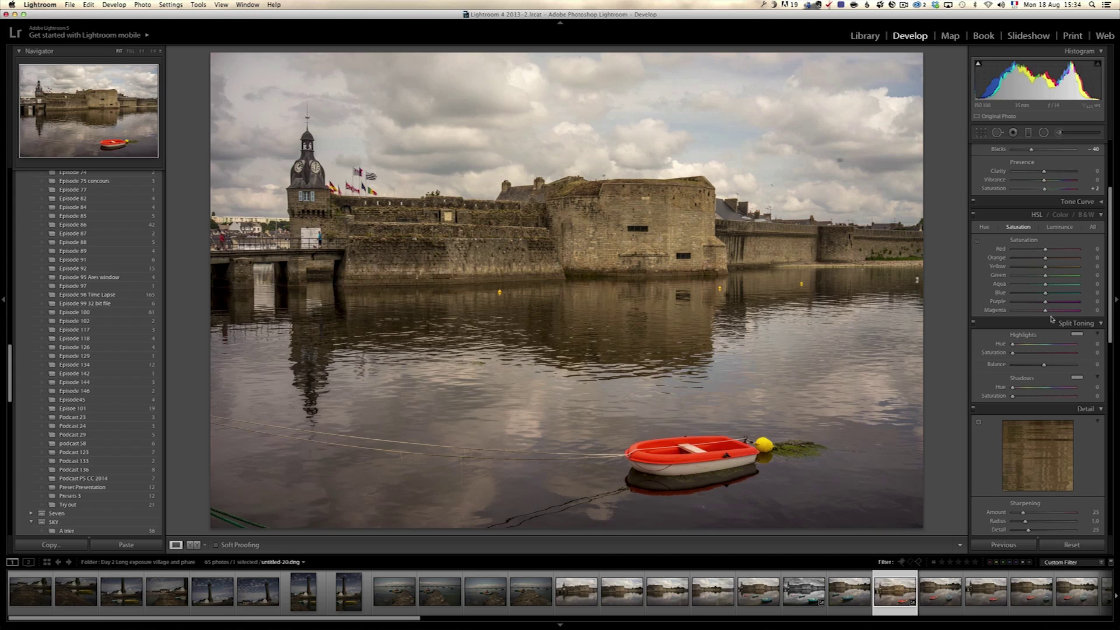
{"action": "left_click_drag", "start_coordinate": [1045, 310], "coordinate": [1045, 271]}
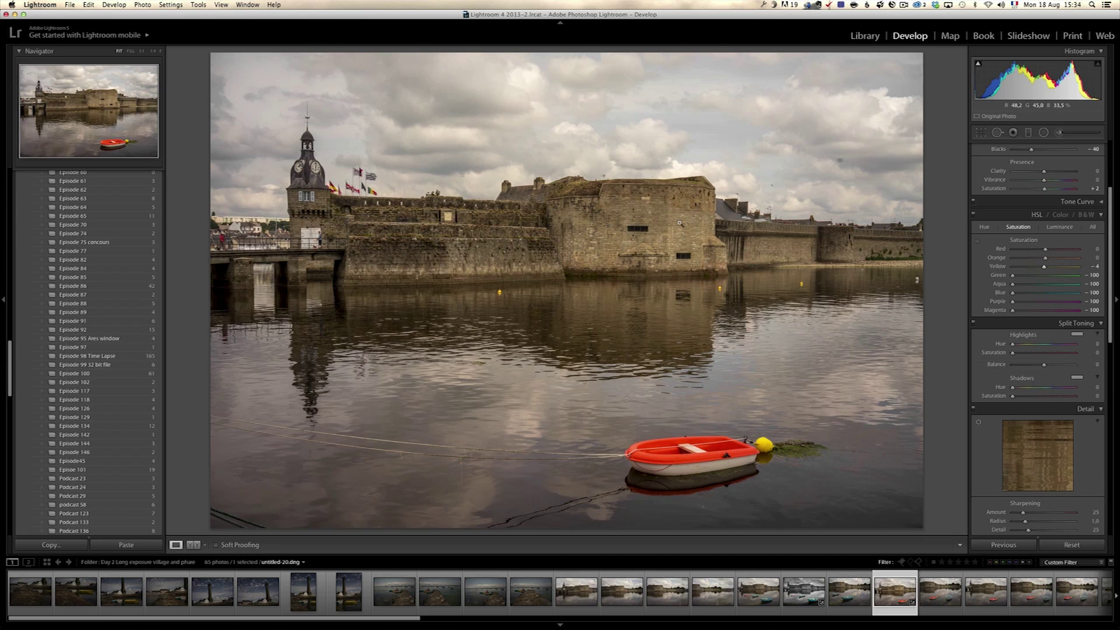
{"action": "double_click", "coordinate": [1013, 275]}
{"action": "left_click_drag", "start_coordinate": [1013, 284], "coordinate": [1015, 284]}
{"action": "double_click", "coordinate": [1014, 284]}
{"action": "double_click", "coordinate": [1013, 293]}
{"action": "double_click", "coordinate": [1013, 301]}
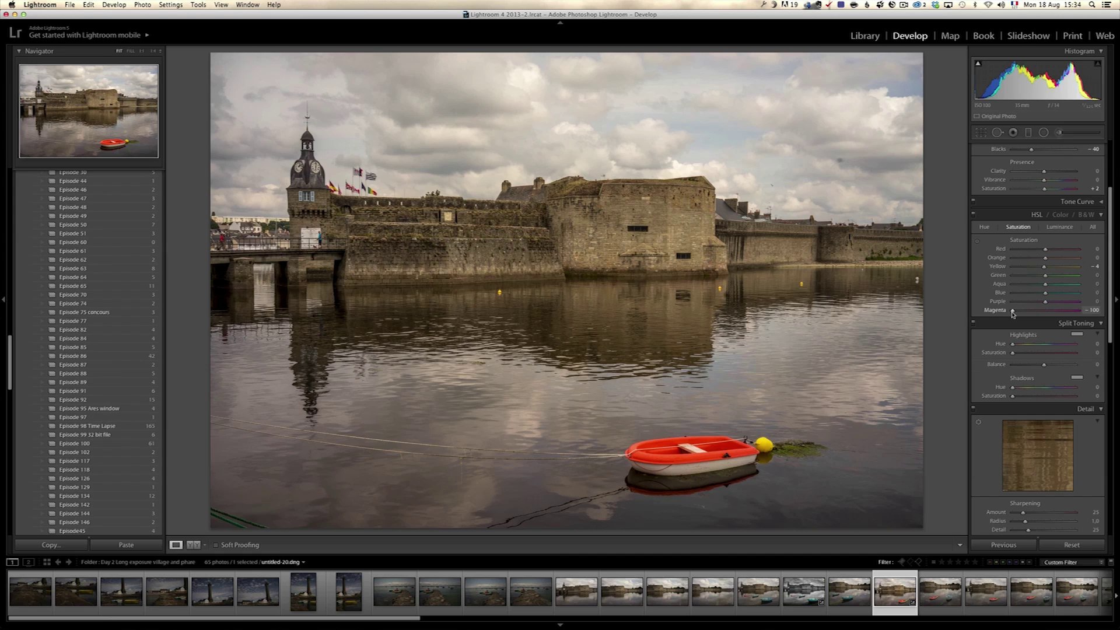
{"action": "double_click", "coordinate": [1012, 310]}
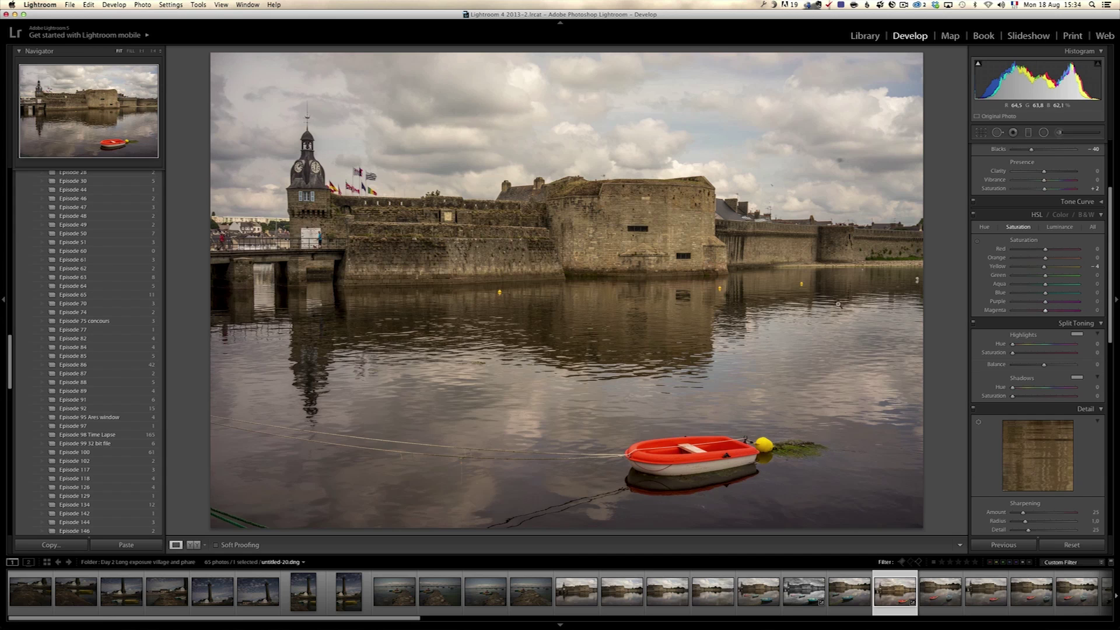
Step: Set up an Adjustment Brush with the Saturation effect at −100, Flow 100 and Density 100
{"action": "scroll", "coordinate": [1111, 170], "scroll_direction": "up", "scroll_amount": 4}
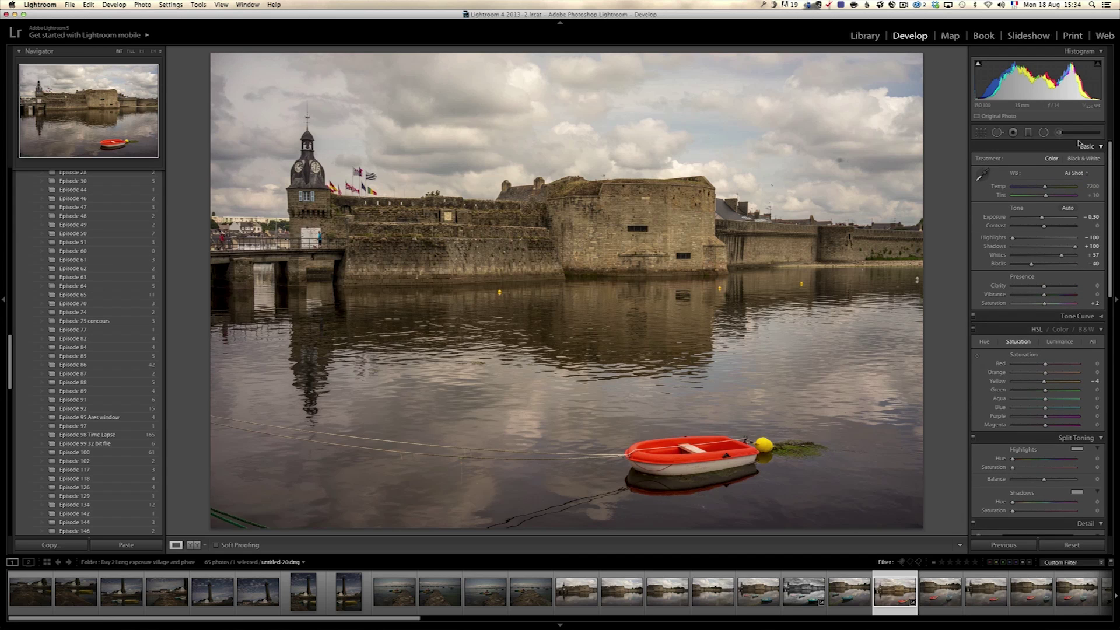
{"action": "left_click", "coordinate": [1059, 132]}
{"action": "left_click", "coordinate": [1030, 159]}
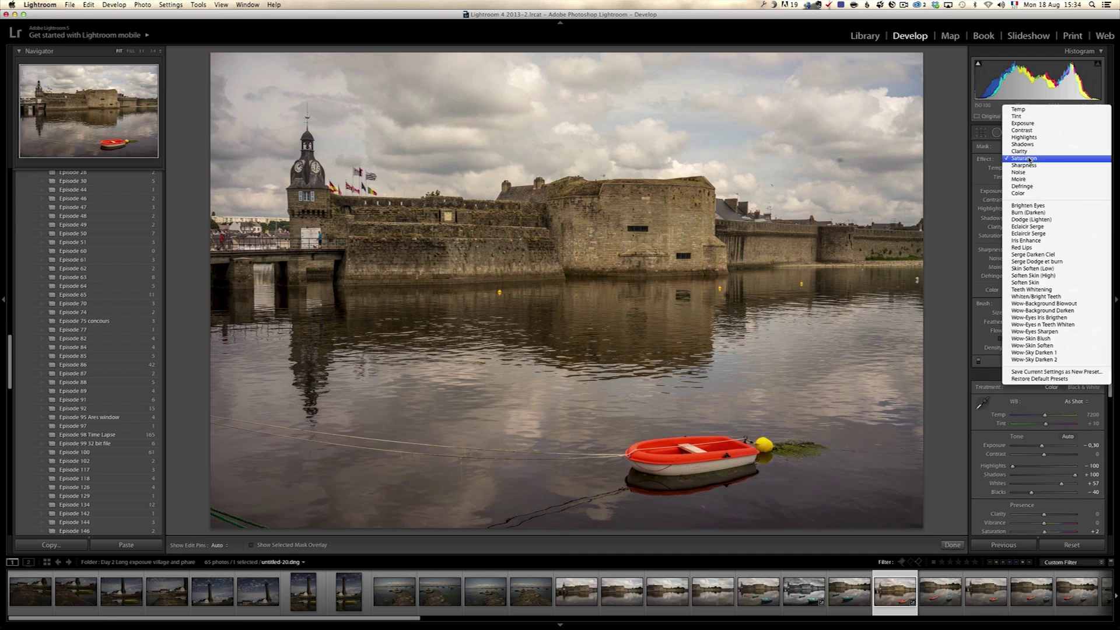
{"action": "left_click", "coordinate": [1028, 158]}
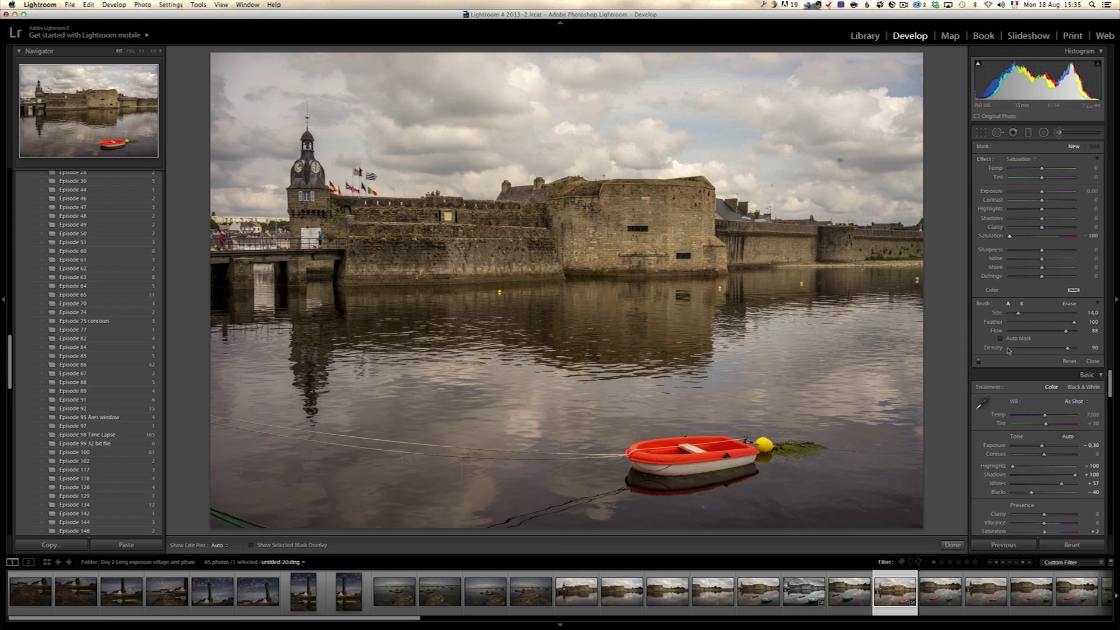
{"action": "left_click_drag", "start_coordinate": [1066, 331], "coordinate": [1074, 347]}
Step: Paint the desaturation over the sky, the fortress and most of the water, leaving out the boat
{"action": "scroll", "coordinate": [691, 222], "scroll_direction": "up", "scroll_amount": 6}
{"action": "scroll", "coordinate": [705, 222], "scroll_direction": "up", "scroll_amount": 1}
{"action": "mouse_move", "coordinate": [856, 185]}
{"action": "left_mouse_down"}
{"action": "mouse_move", "coordinate": [784, 101]}
{"action": "mouse_move", "coordinate": [858, 129]}
{"action": "mouse_move", "coordinate": [658, 105]}
{"action": "mouse_move", "coordinate": [278, 92]}
{"action": "mouse_move", "coordinate": [192, 146]}
{"action": "mouse_move", "coordinate": [531, 182]}
{"action": "mouse_move", "coordinate": [775, 179]}
{"action": "mouse_move", "coordinate": [824, 196]}
{"action": "mouse_move", "coordinate": [567, 232]}
{"action": "mouse_move", "coordinate": [799, 217]}
{"action": "mouse_move", "coordinate": [886, 236]}
{"action": "mouse_move", "coordinate": [616, 266]}
{"action": "mouse_move", "coordinate": [461, 265]}
{"action": "mouse_move", "coordinate": [201, 232]}
{"action": "mouse_move", "coordinate": [197, 279]}
{"action": "mouse_move", "coordinate": [690, 301]}
{"action": "mouse_move", "coordinate": [828, 328]}
{"action": "mouse_move", "coordinate": [737, 310]}
{"action": "mouse_move", "coordinate": [615, 314]}
{"action": "mouse_move", "coordinate": [452, 391]}
{"action": "mouse_move", "coordinate": [259, 390]}
{"action": "mouse_move", "coordinate": [210, 417]}
{"action": "mouse_move", "coordinate": [272, 469]}
{"action": "mouse_move", "coordinate": [475, 490]}
{"action": "mouse_move", "coordinate": [475, 463]}
{"action": "mouse_move", "coordinate": [445, 407]}
{"action": "mouse_move", "coordinate": [582, 258]}
{"action": "mouse_move", "coordinate": [834, 275]}
{"action": "mouse_move", "coordinate": [876, 308]}
{"action": "mouse_move", "coordinate": [891, 354]}
{"action": "mouse_move", "coordinate": [828, 345]}
{"action": "left_mouse_up"}
Step: Desaturate the green seaweed beside the yellow buoy using a size 14 brush
{"action": "scroll", "coordinate": [826, 344], "scroll_direction": "down", "scroll_amount": 4}
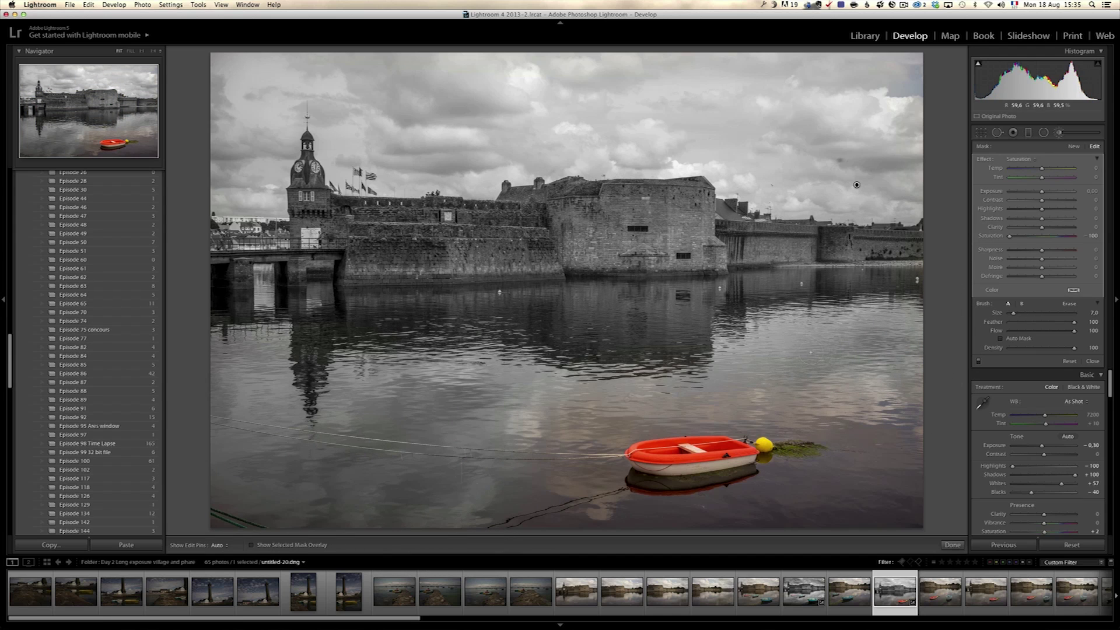
{"action": "key", "text": "z"}
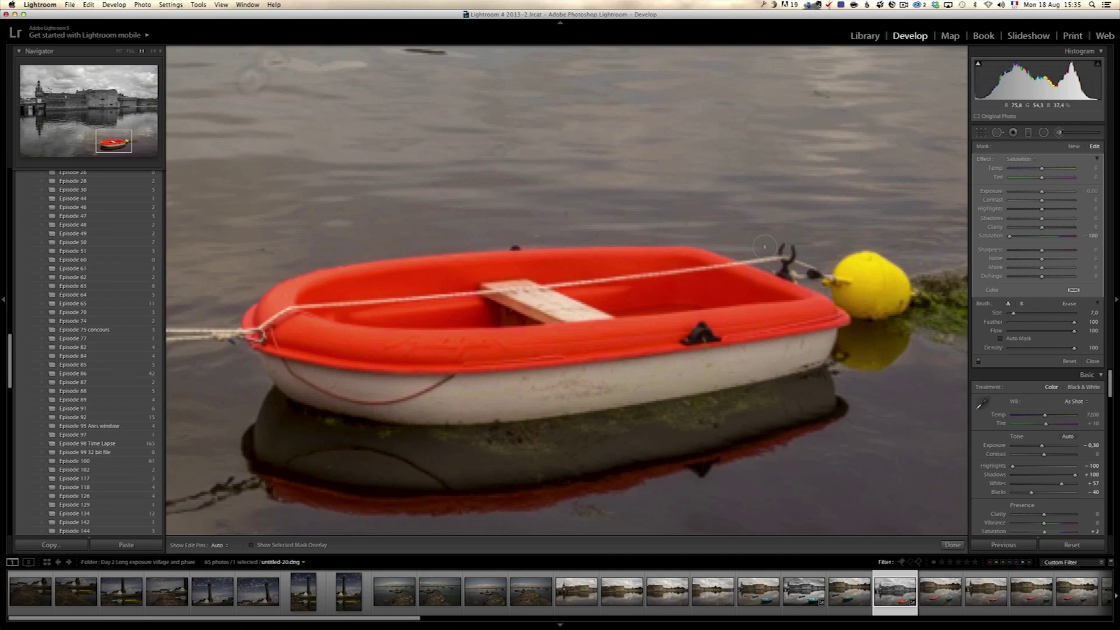
{"action": "left_click_drag", "start_coordinate": [802, 296], "coordinate": [591, 208]}
{"action": "scroll", "coordinate": [707, 229], "scroll_direction": "up", "scroll_amount": 2}
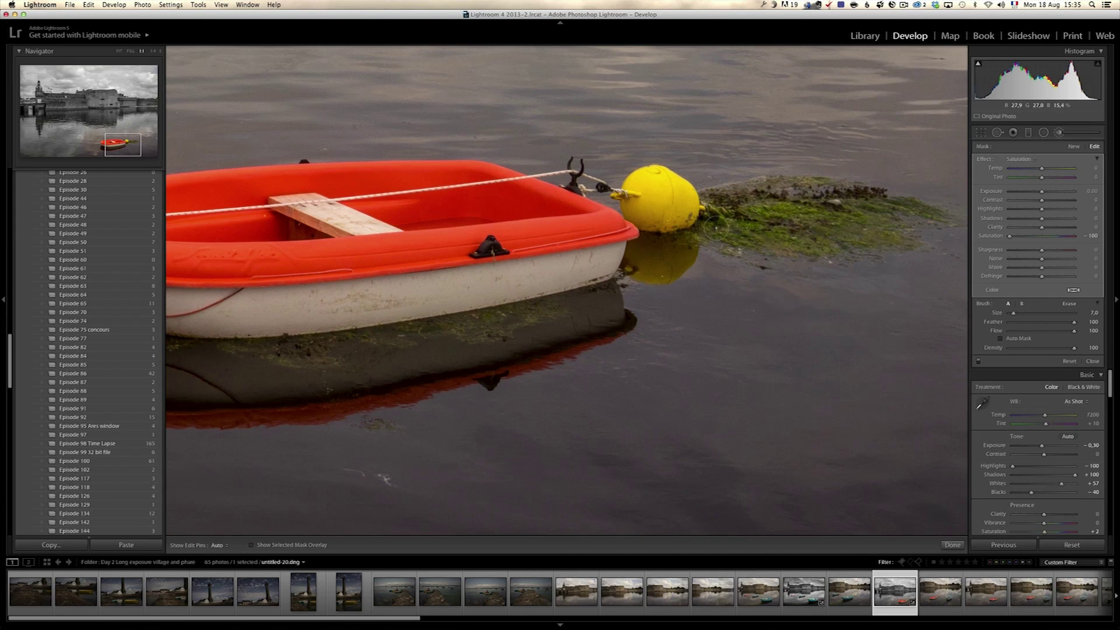
{"action": "scroll", "coordinate": [737, 215], "scroll_direction": "up", "scroll_amount": 5}
{"action": "mouse_move", "coordinate": [739, 207]}
{"action": "left_mouse_down"}
{"action": "mouse_move", "coordinate": [775, 241]}
{"action": "mouse_move", "coordinate": [980, 210]}
{"action": "left_mouse_up"}
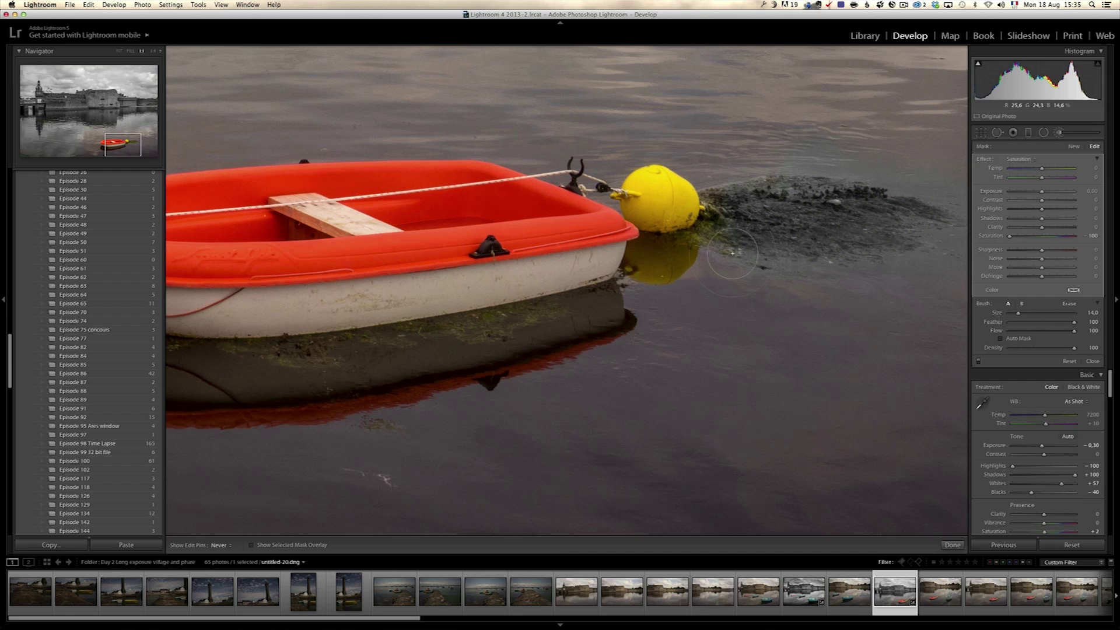
Step: Desaturate the open water around and beyond the seaweed using a size 24 brush
{"action": "left_click_drag", "start_coordinate": [892, 297], "coordinate": [615, 300]}
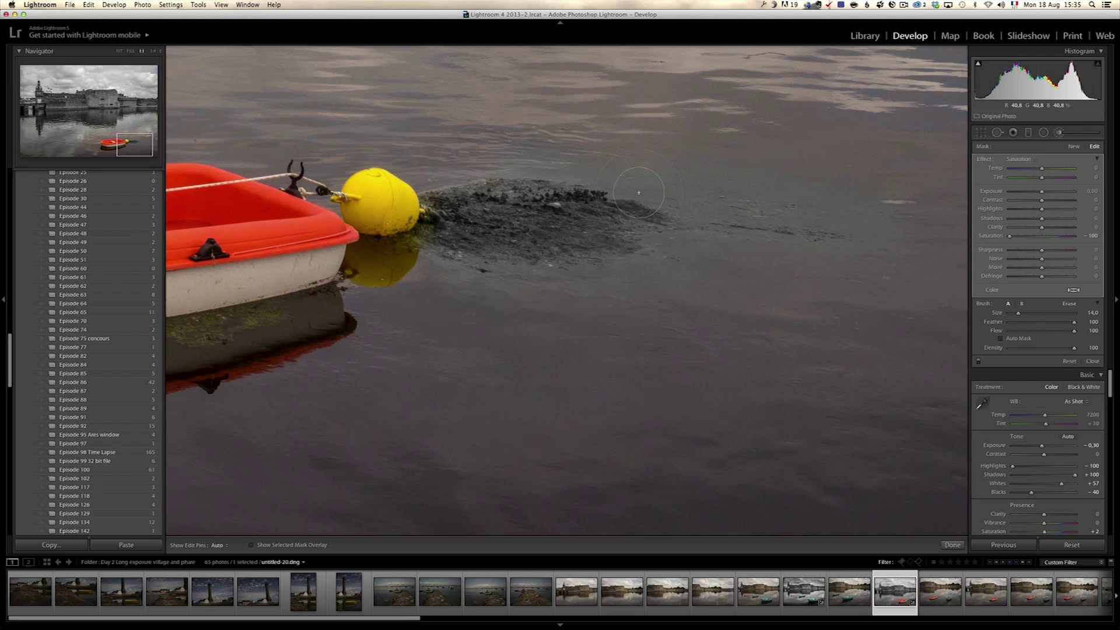
{"action": "scroll", "coordinate": [541, 311], "scroll_direction": "up", "scroll_amount": 7}
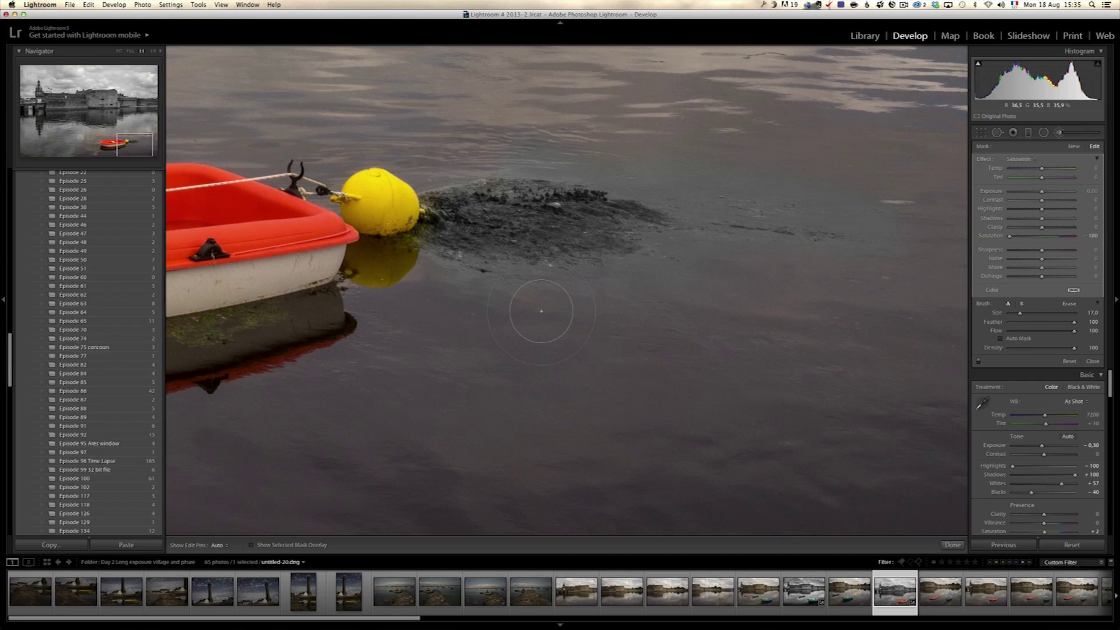
{"action": "scroll", "coordinate": [542, 311], "scroll_direction": "up", "scroll_amount": 3}
{"action": "mouse_move", "coordinate": [592, 239]}
{"action": "left_mouse_down"}
{"action": "mouse_move", "coordinate": [643, 463]}
{"action": "mouse_move", "coordinate": [590, 247]}
{"action": "mouse_move", "coordinate": [718, 298]}
{"action": "left_mouse_up"}
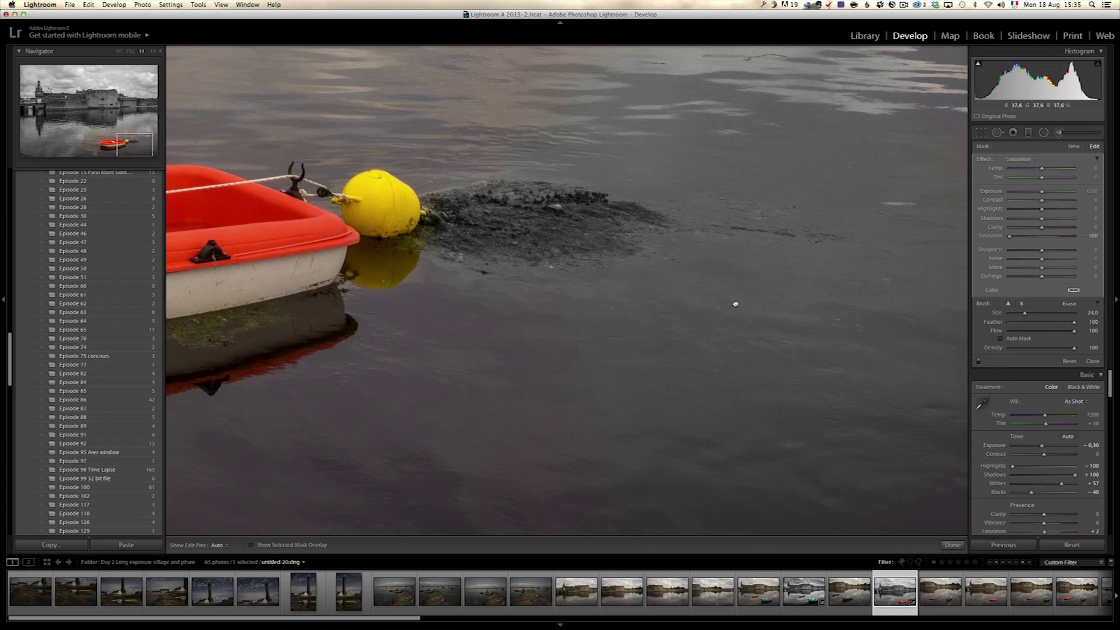
Step: Turn on Auto Mask and desaturate the water below the boat's reflection and around the buoy
{"action": "left_click_drag", "start_coordinate": [730, 305], "coordinate": [827, 370]}
{"action": "mouse_move", "coordinate": [675, 162]}
{"action": "left_mouse_down"}
{"action": "mouse_move", "coordinate": [528, 79]}
{"action": "mouse_move", "coordinate": [514, 86]}
{"action": "mouse_move", "coordinate": [524, 175]}
{"action": "left_mouse_up"}
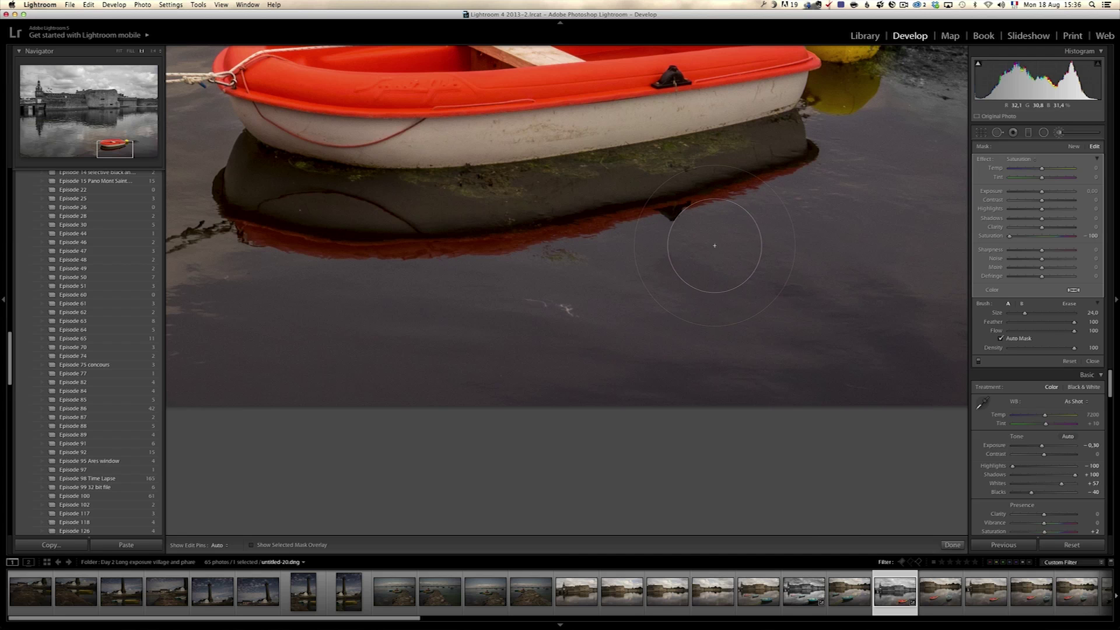
{"action": "key", "text": "h"}
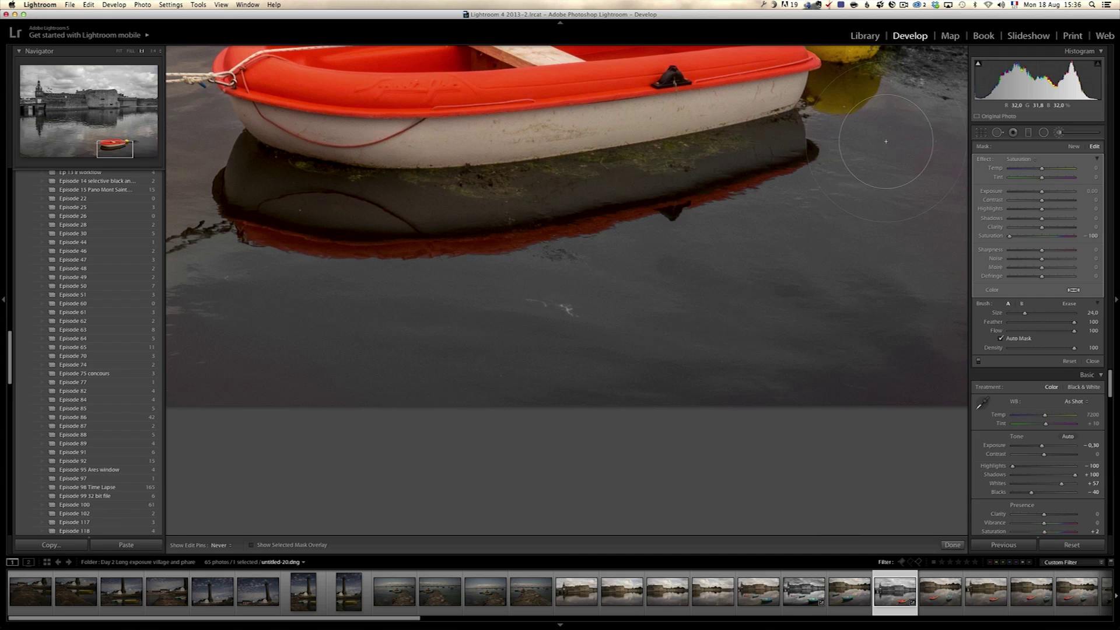
{"action": "left_click_drag", "start_coordinate": [787, 244], "coordinate": [595, 255]}
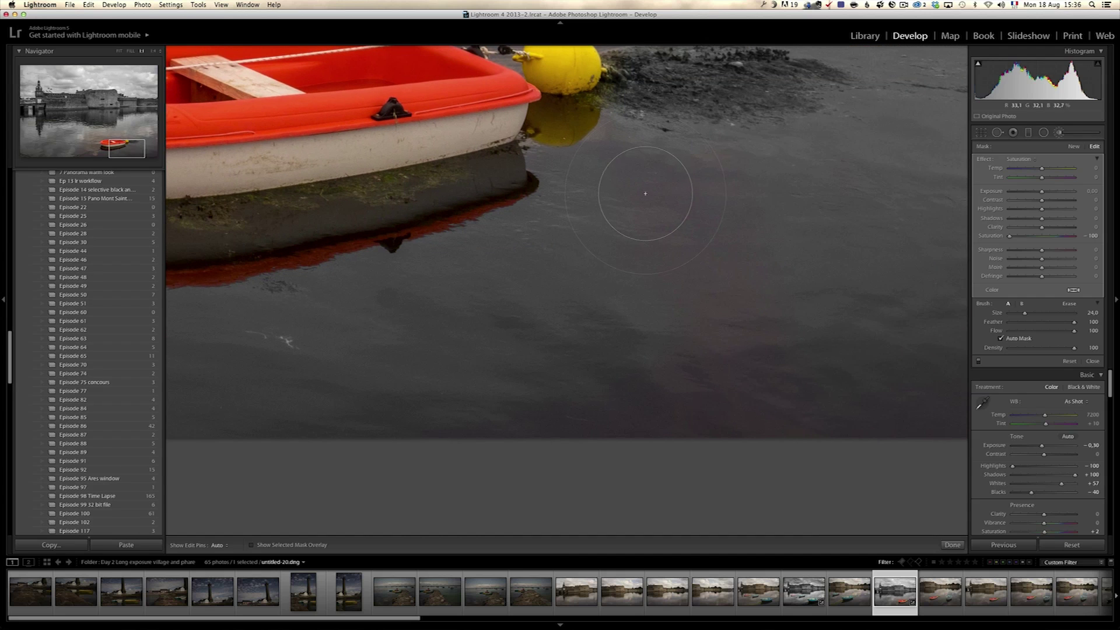
{"action": "mouse_move", "coordinate": [666, 157]}
{"action": "left_mouse_down"}
{"action": "mouse_move", "coordinate": [696, 253]}
{"action": "mouse_move", "coordinate": [624, 234]}
{"action": "mouse_move", "coordinate": [694, 305]}
{"action": "left_mouse_up"}
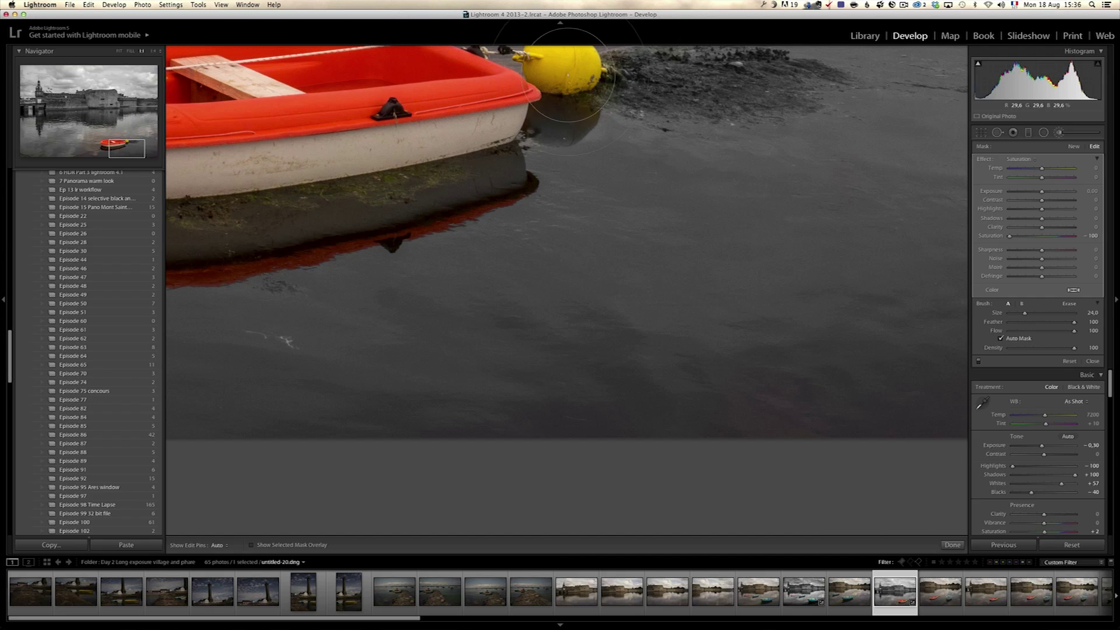
Step: Erase the mask over the yellow buoy's reflection with a size 14 erase brush to restore its color
{"action": "left_click_drag", "start_coordinate": [631, 277], "coordinate": [677, 381]}
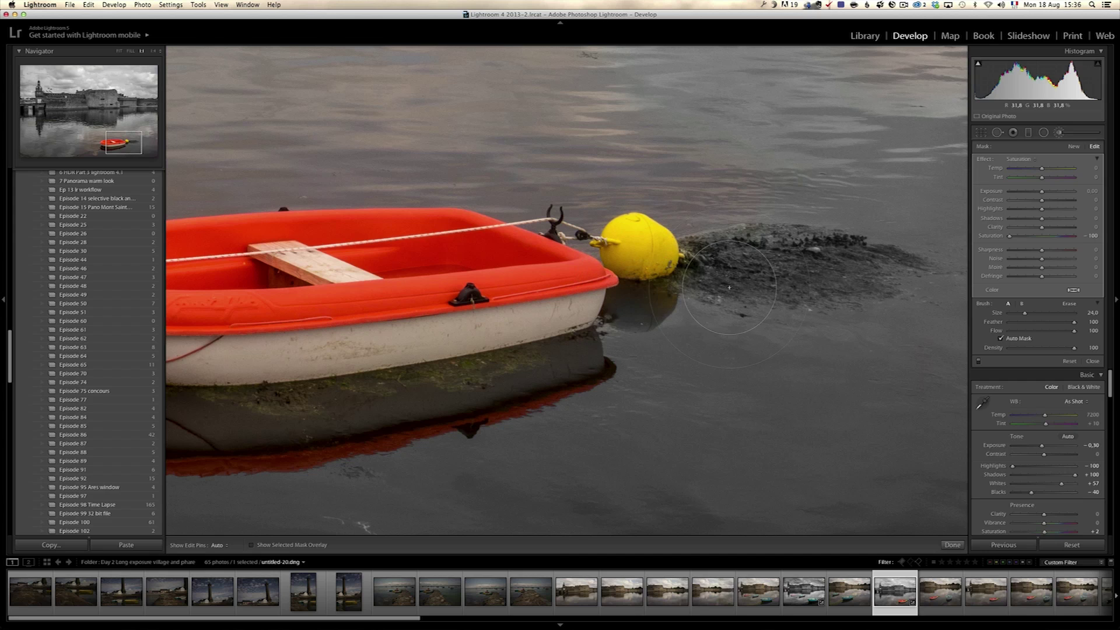
{"action": "key", "text": "alt"}
{"action": "scroll", "coordinate": [652, 303], "scroll_direction": "down", "scroll_amount": 3}
{"action": "mouse_move", "coordinate": [654, 293]}
{"action": "left_mouse_down"}
{"action": "mouse_move", "coordinate": [665, 307]}
{"action": "mouse_move", "coordinate": [617, 310]}
{"action": "mouse_move", "coordinate": [656, 297]}
{"action": "mouse_move", "coordinate": [622, 361]}
{"action": "mouse_move", "coordinate": [682, 305]}
{"action": "left_mouse_up"}
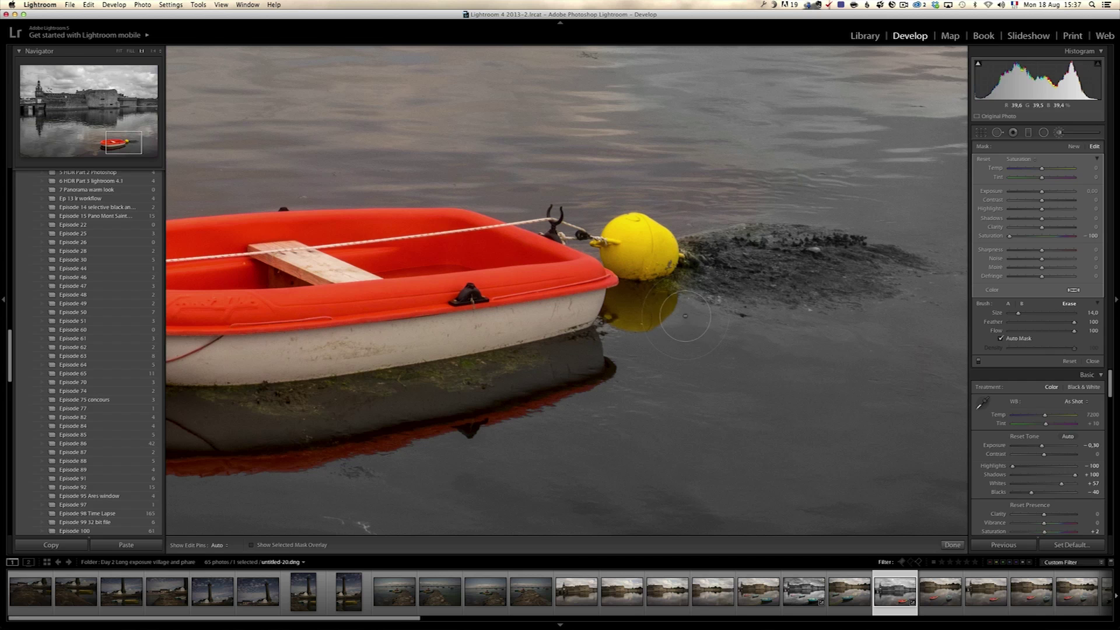
Step: Desaturate the water along the lower edge of the boat's reflection with Auto Mask on
{"action": "mouse_move", "coordinate": [429, 385]}
{"action": "left_mouse_down"}
{"action": "mouse_move", "coordinate": [661, 292]}
{"action": "mouse_move", "coordinate": [768, 267]}
{"action": "left_mouse_up"}
{"action": "key", "text": "h"}
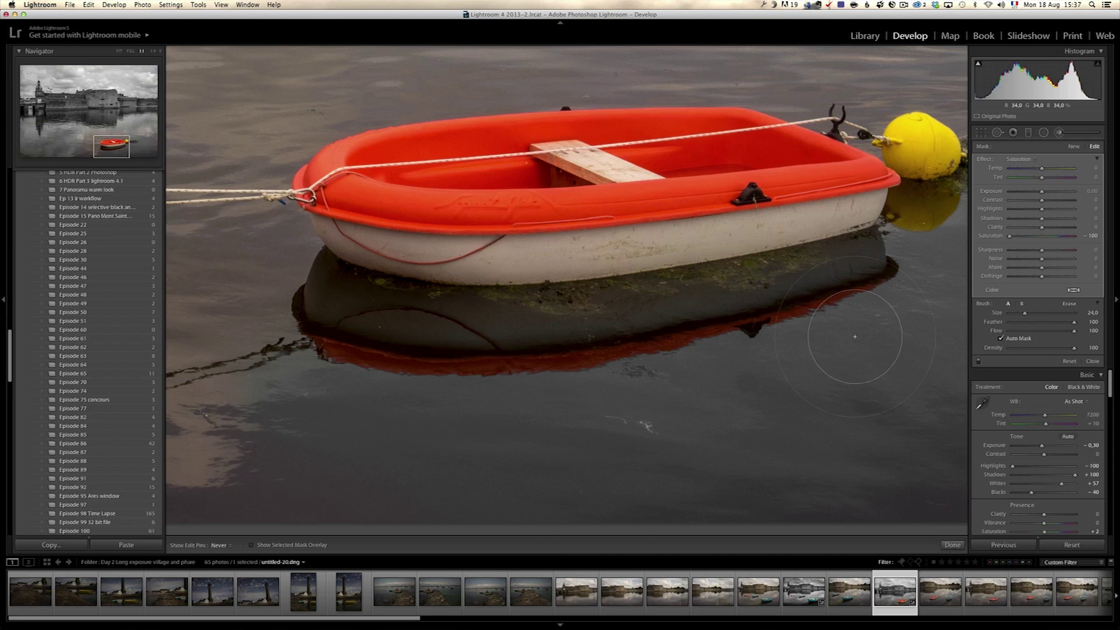
{"action": "left_click", "coordinate": [340, 391]}
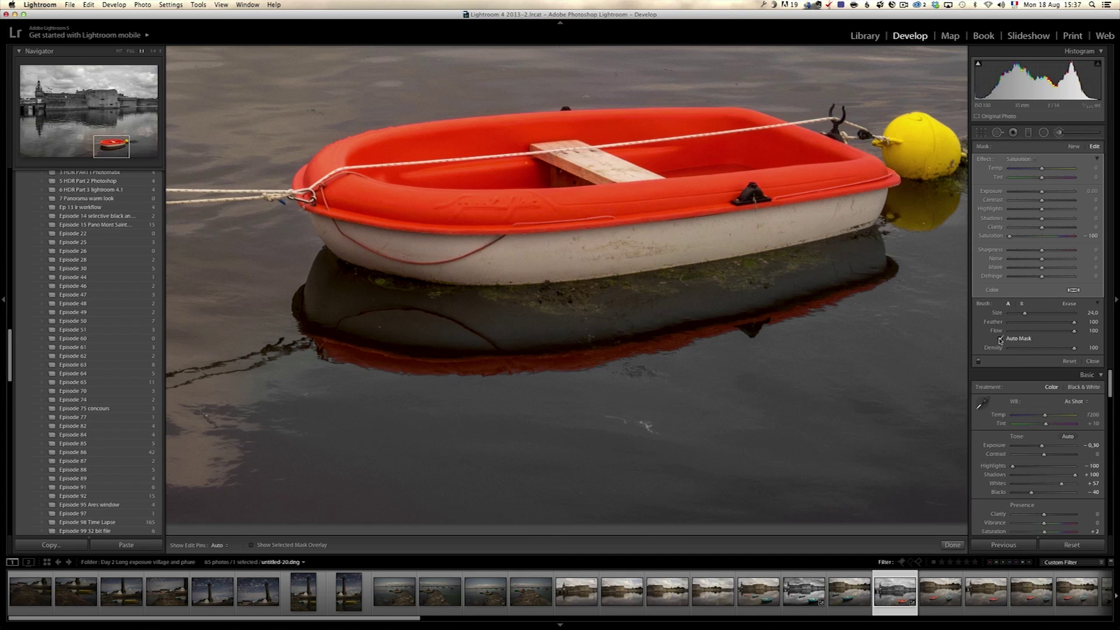
Step: Try brushing along the boat's red reflection with Auto Mask off, and undo the stroke
{"action": "key", "text": "h"}
{"action": "mouse_move", "coordinate": [811, 324]}
{"action": "left_mouse_down"}
{"action": "mouse_move", "coordinate": [630, 372]}
{"action": "mouse_move", "coordinate": [543, 383]}
{"action": "mouse_move", "coordinate": [367, 372]}
{"action": "left_mouse_up"}
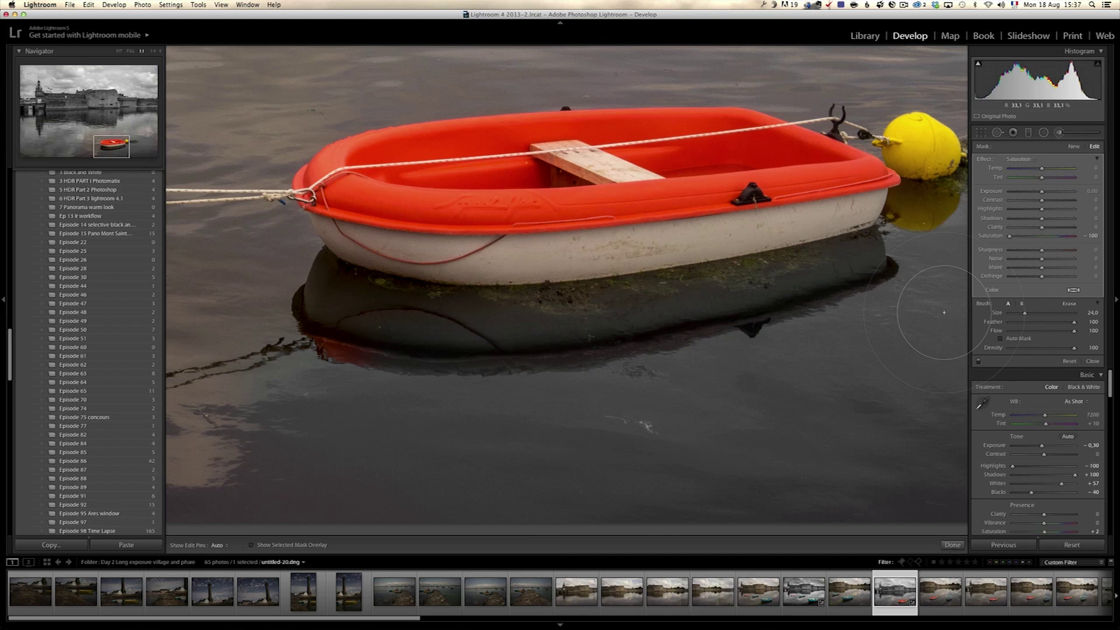
{"action": "key", "text": "super+z"}
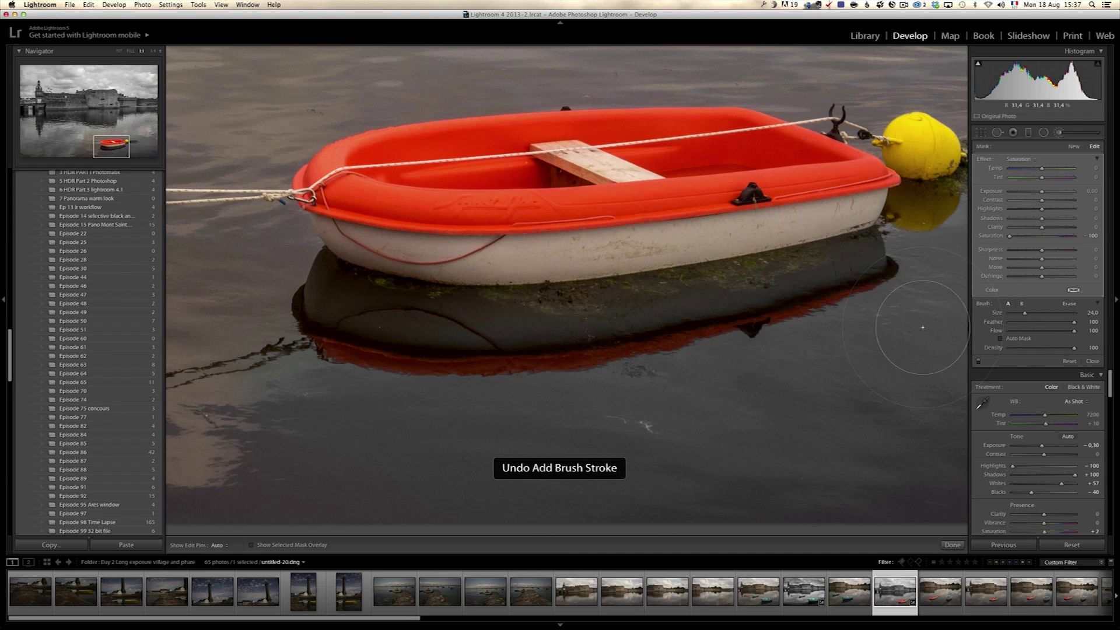
Step: Turn Auto Mask back on and desaturate the water around the boat's bow and behind the hull
{"action": "key", "text": "h"}
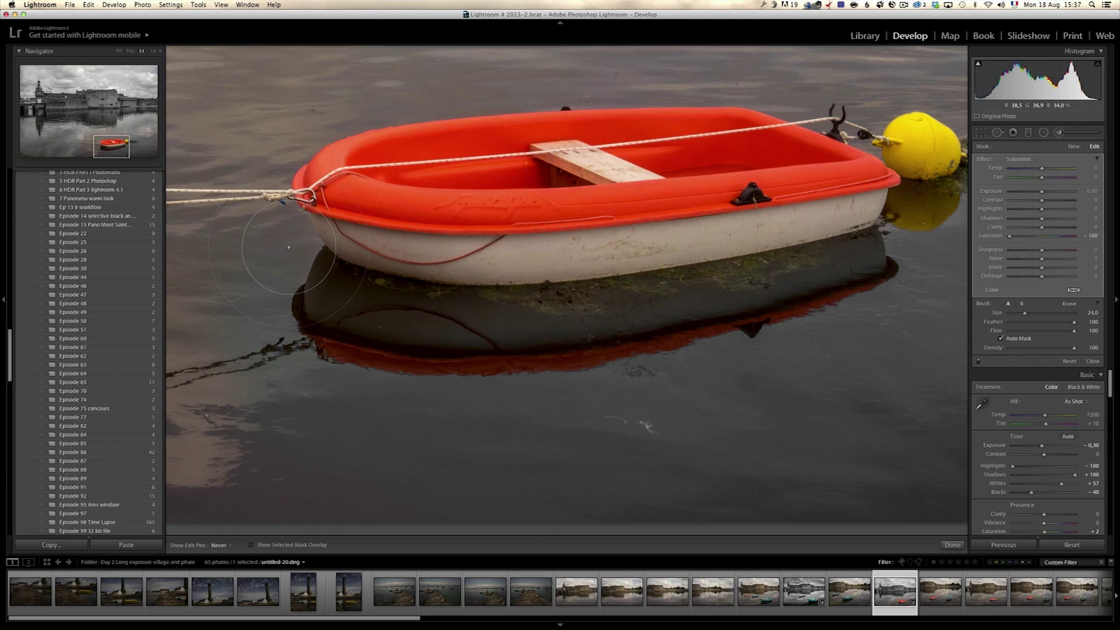
{"action": "left_click", "coordinate": [277, 169]}
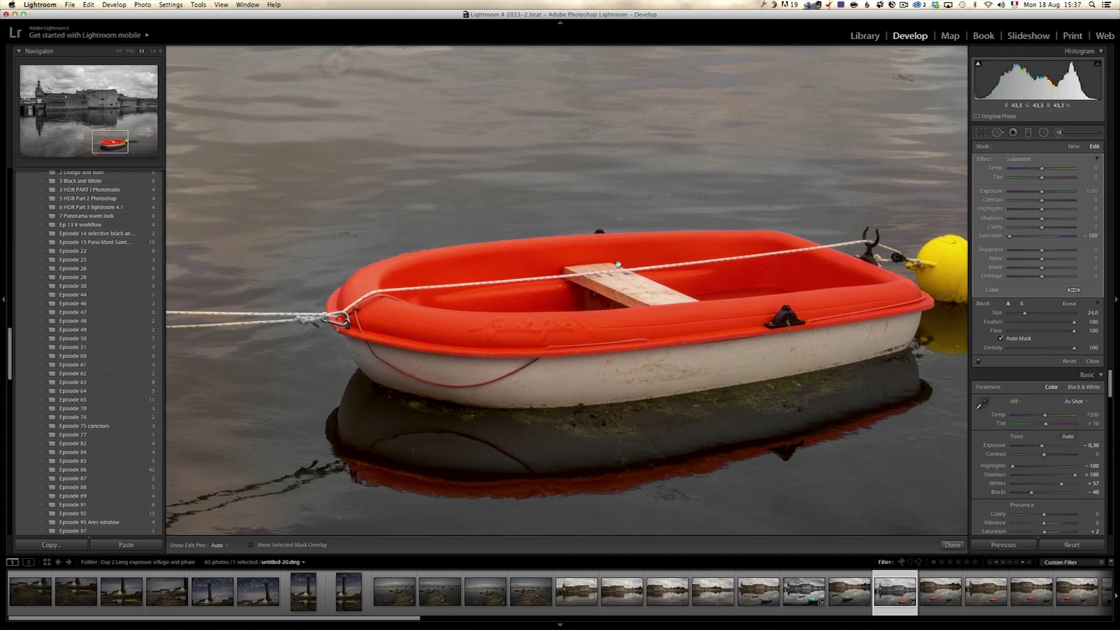
{"action": "left_click", "coordinate": [484, 263]}
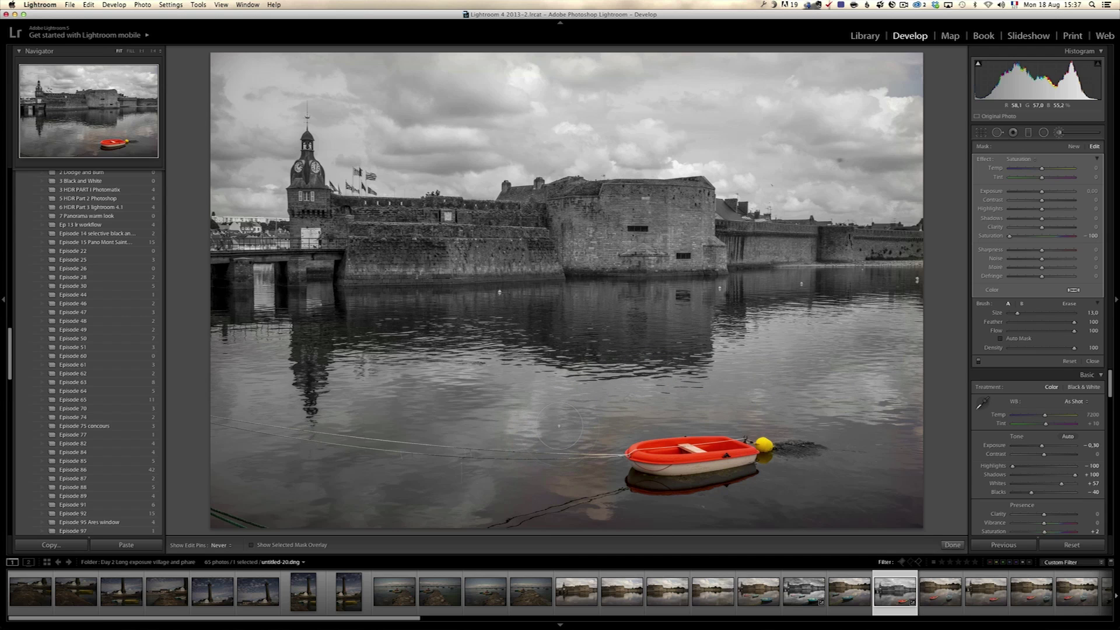
Step: Desaturate the remaining color along the photo's right edge with a size 12 brush, and show the mask overlay
{"action": "scroll", "coordinate": [559, 427], "scroll_direction": "down", "scroll_amount": 3}
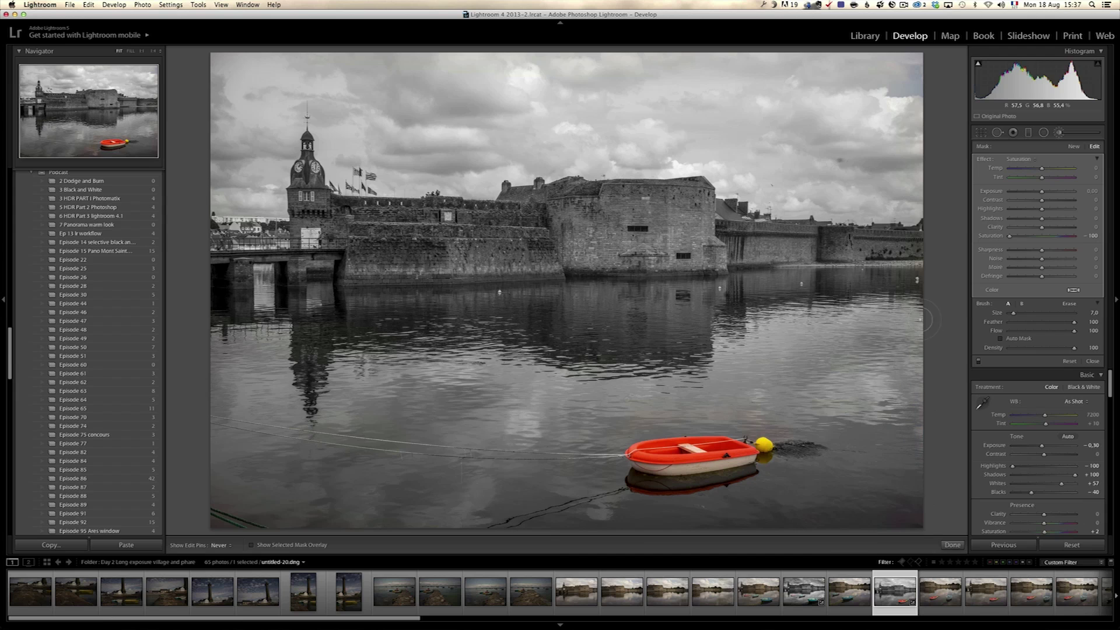
{"action": "scroll", "coordinate": [913, 257], "scroll_direction": "up", "scroll_amount": 3}
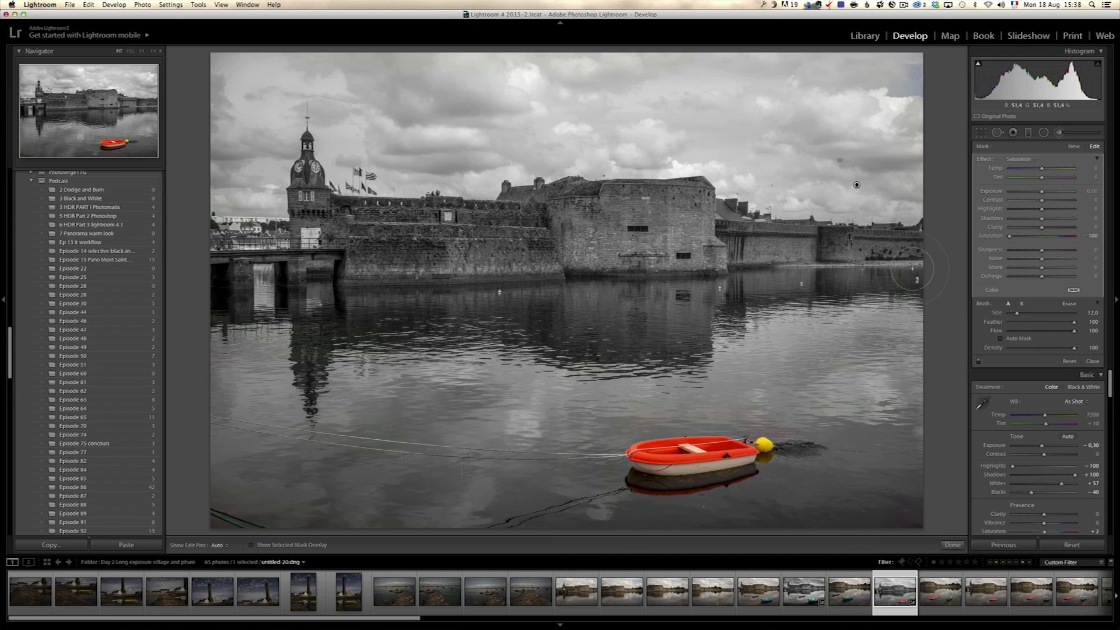
{"action": "mouse_move", "coordinate": [916, 95]}
{"action": "left_mouse_down"}
{"action": "mouse_move", "coordinate": [906, 78]}
{"action": "mouse_move", "coordinate": [916, 230]}
{"action": "left_mouse_up"}
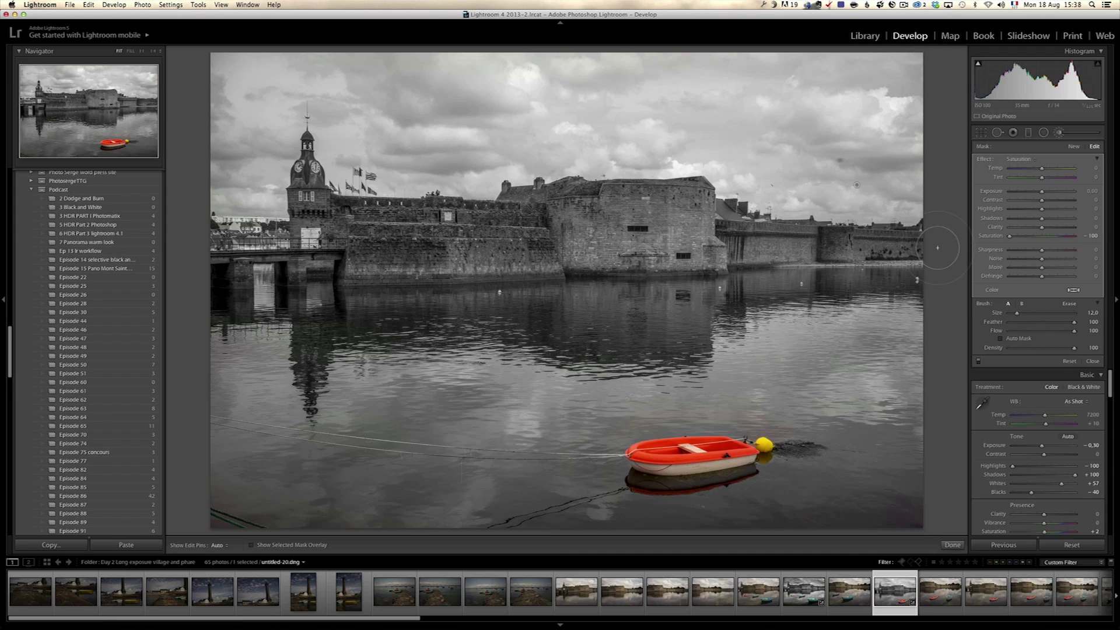
{"action": "key", "text": "o"}
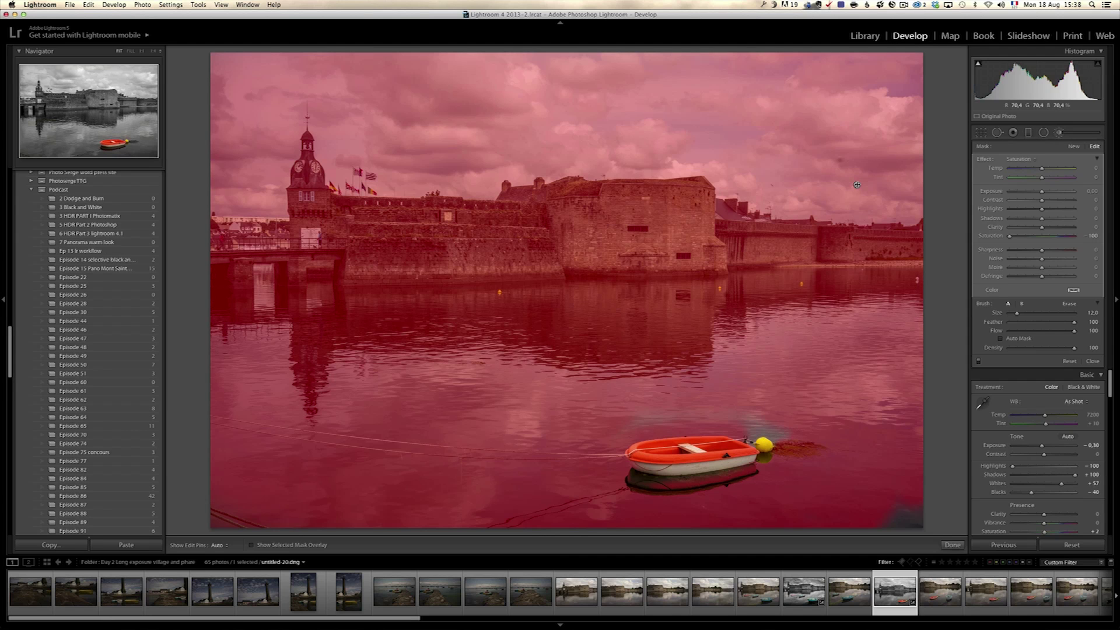
Step: Hide the mask overlay and desaturate the remaining color in the water behind the boat and buoy, then close the Adjustment Brush
{"action": "key", "text": "o"}
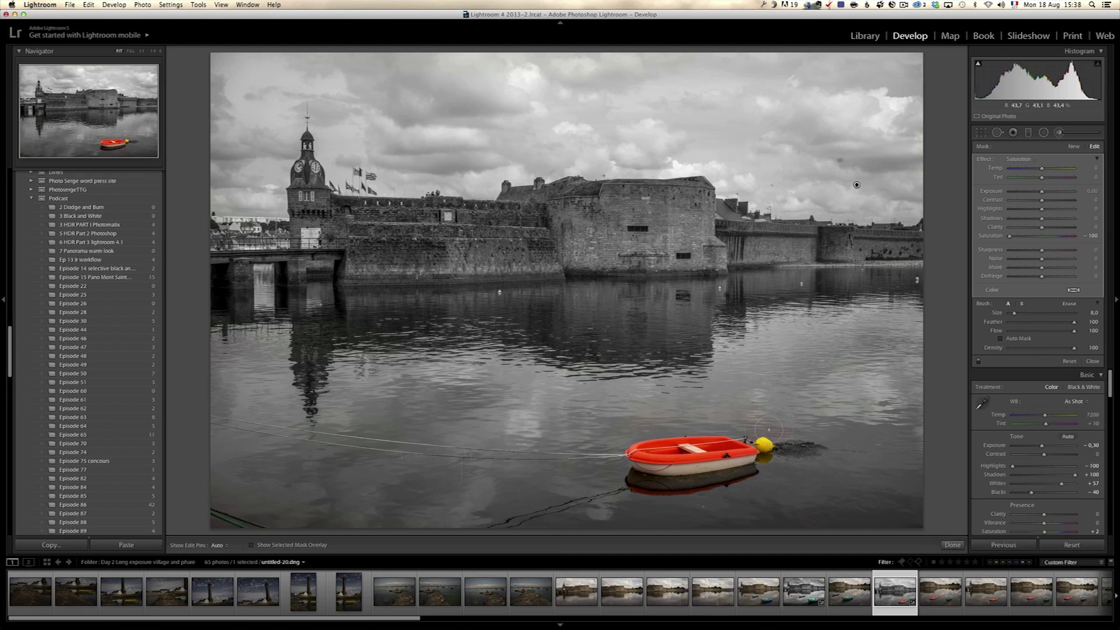
{"action": "key", "text": "z"}
{"action": "scroll", "coordinate": [775, 408], "scroll_direction": "up", "scroll_amount": 3}
{"action": "key", "text": "a"}
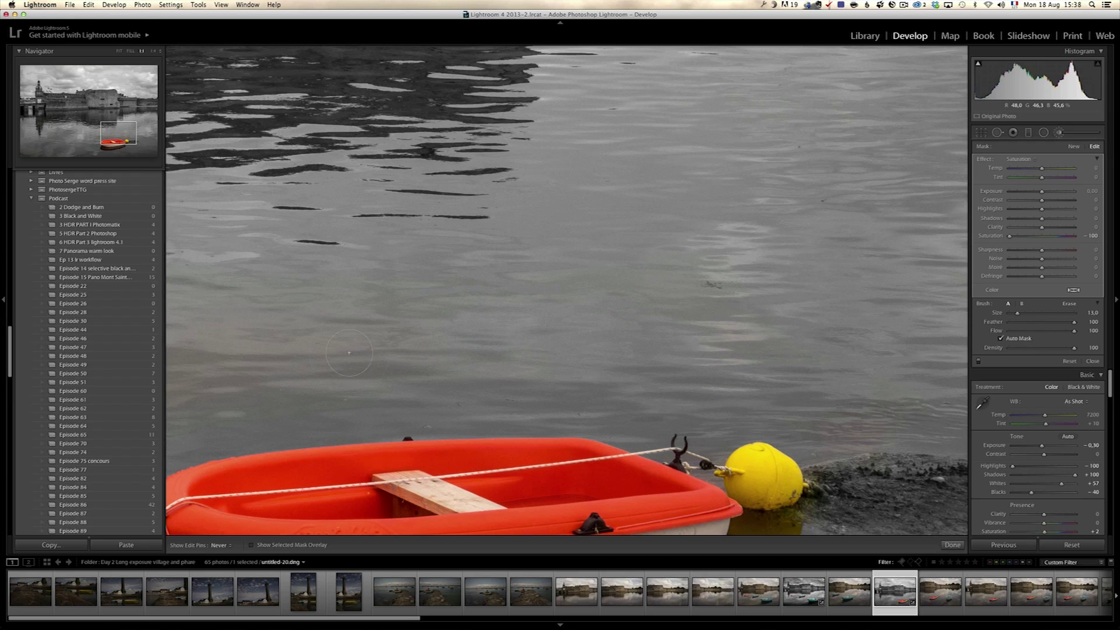
{"action": "left_click_drag", "start_coordinate": [656, 336], "coordinate": [676, 341]}
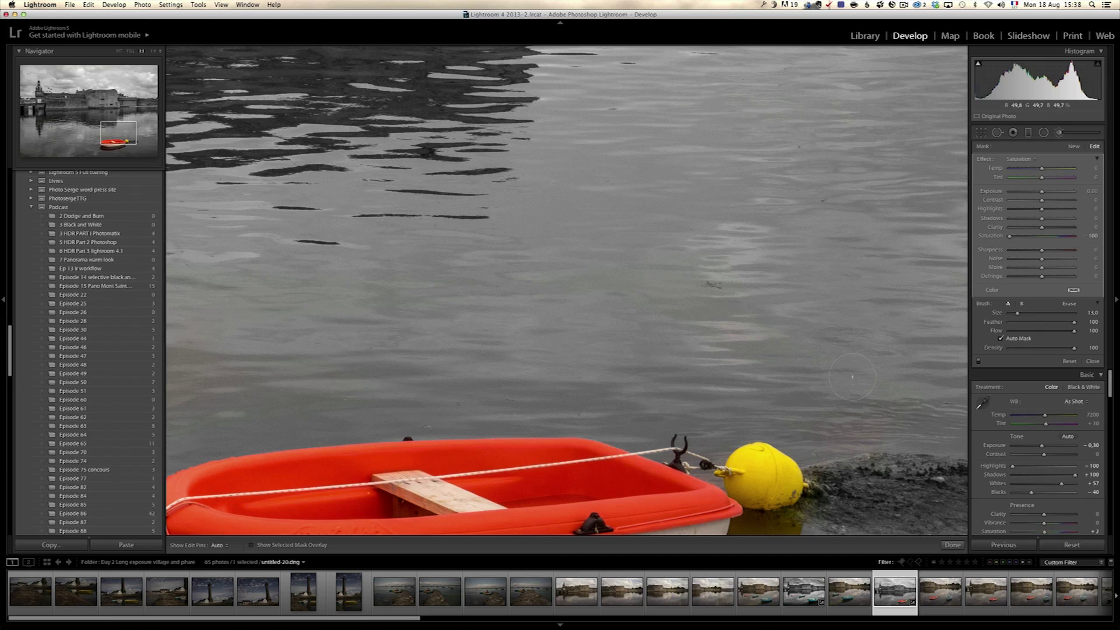
{"action": "key", "text": "h"}
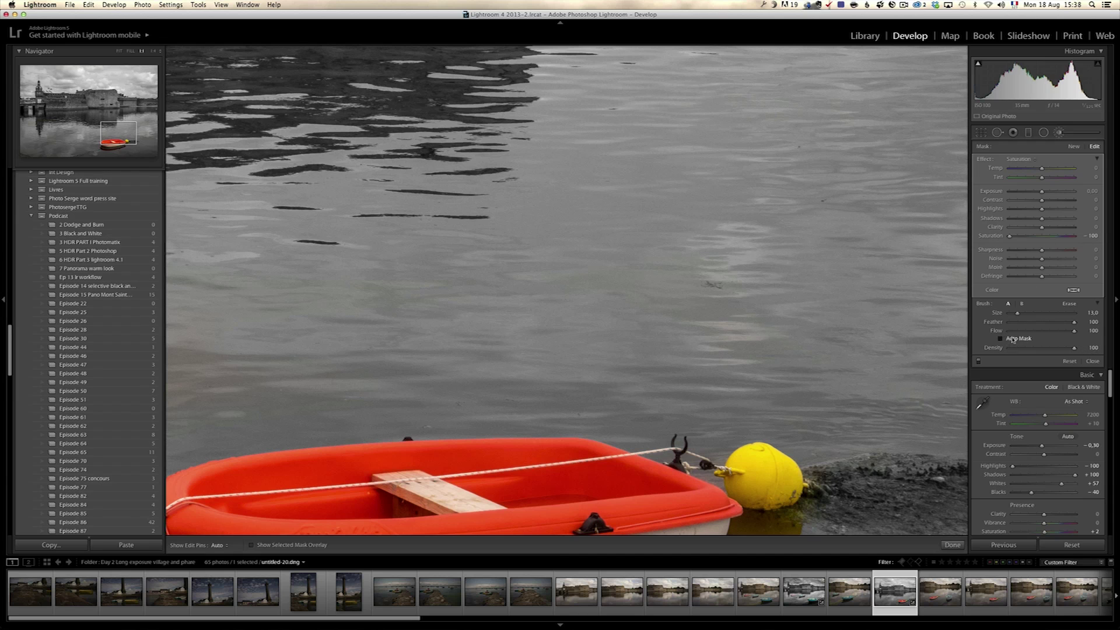
{"action": "left_click", "coordinate": [610, 290]}
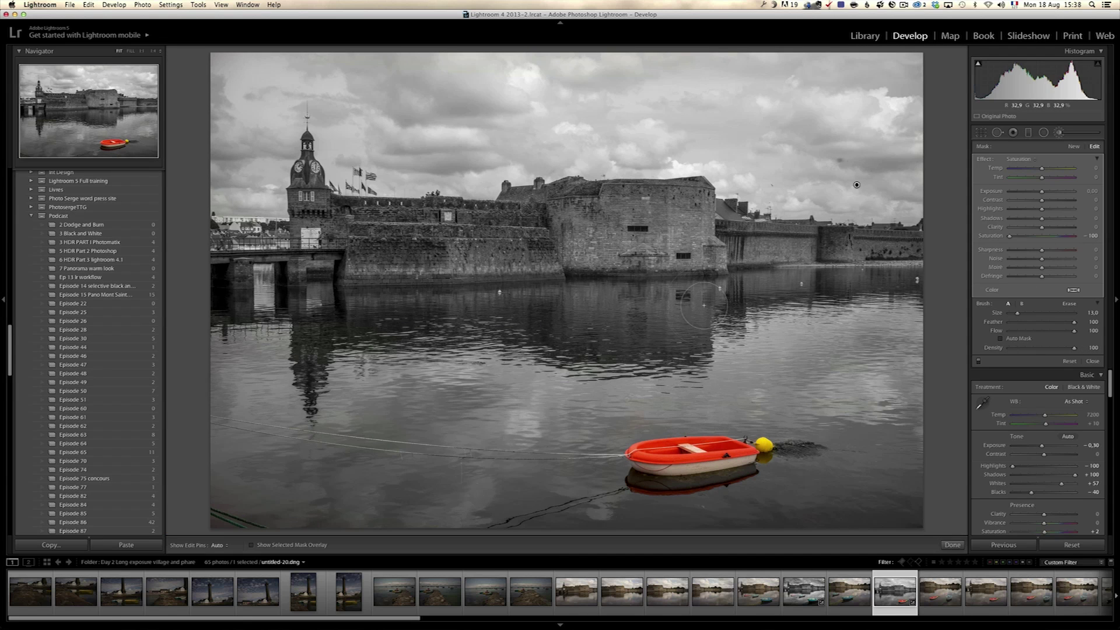
{"action": "mouse_move", "coordinate": [856, 185]}
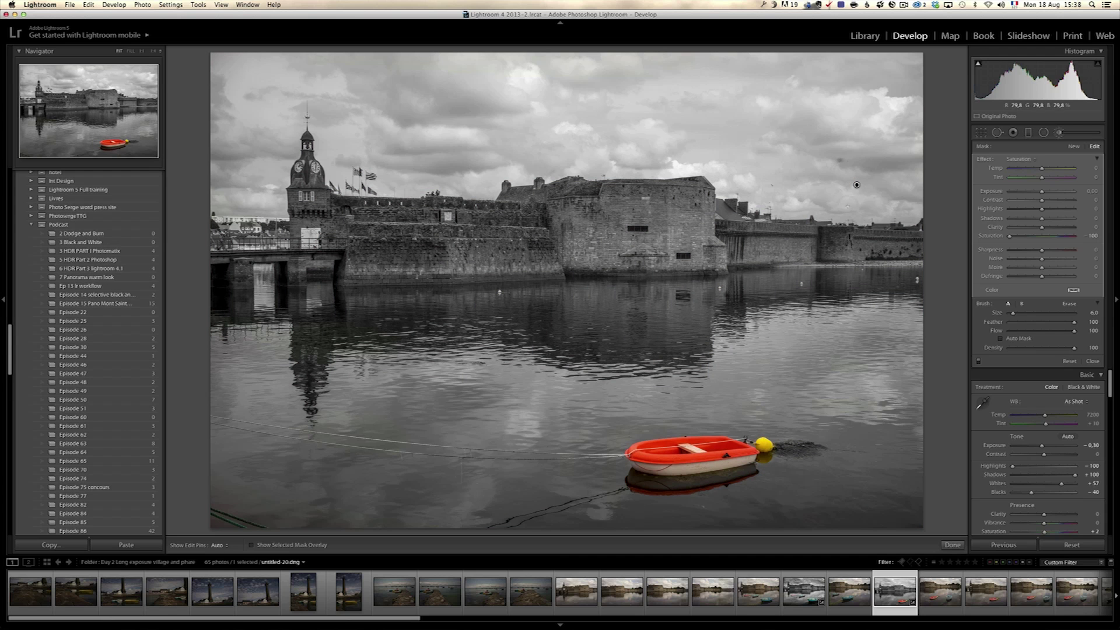
{"action": "left_click", "coordinate": [1093, 362]}
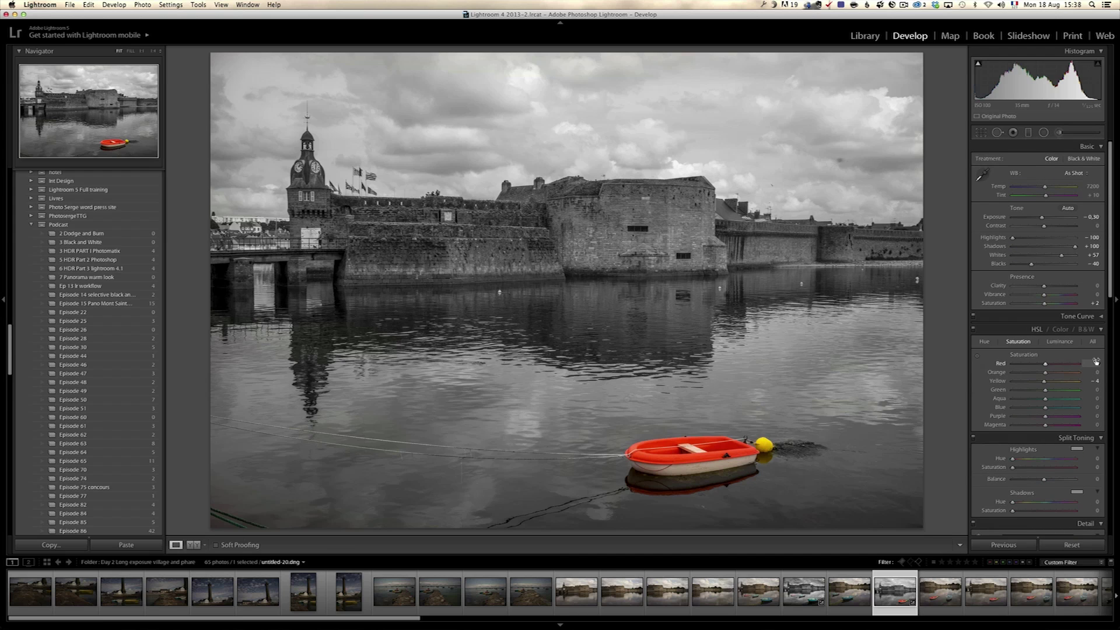
{"action": "left_click", "coordinate": [997, 133]}
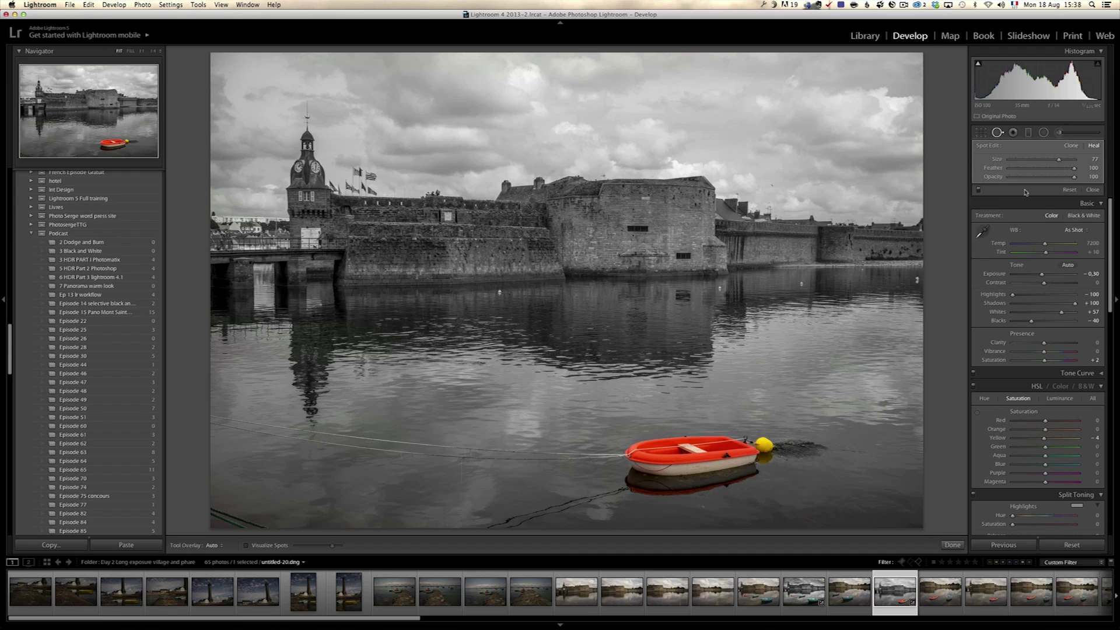
{"action": "left_click", "coordinate": [1092, 190]}
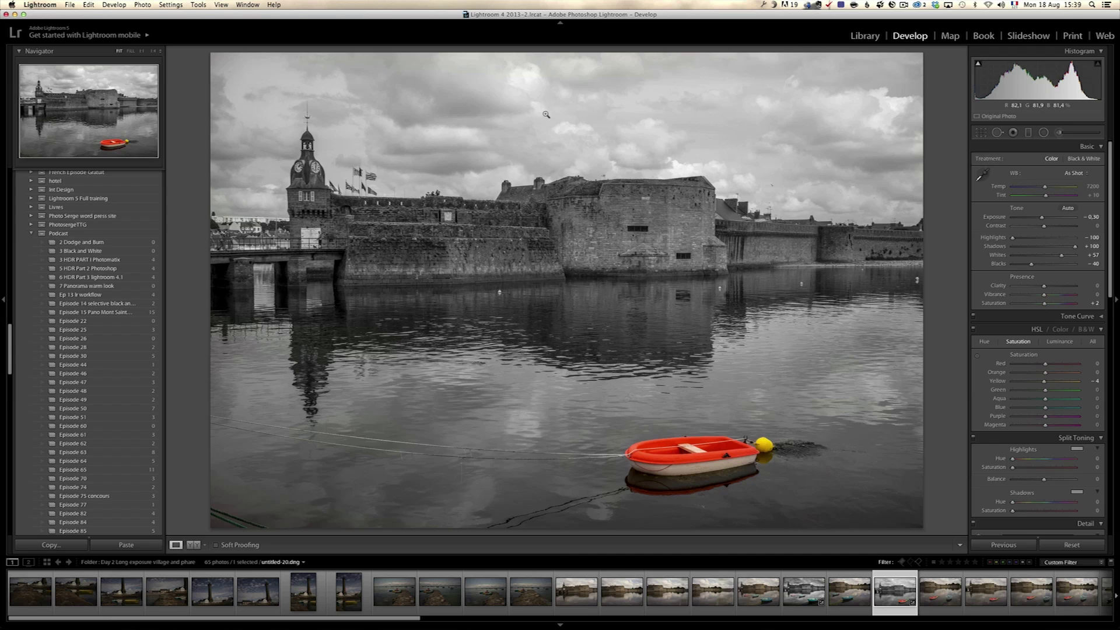
Step: Darken the upper sky with a horizontal Graduated Filter based on the Exposure effect, with exposure set to -1.12
{"action": "left_click", "coordinate": [1027, 132]}
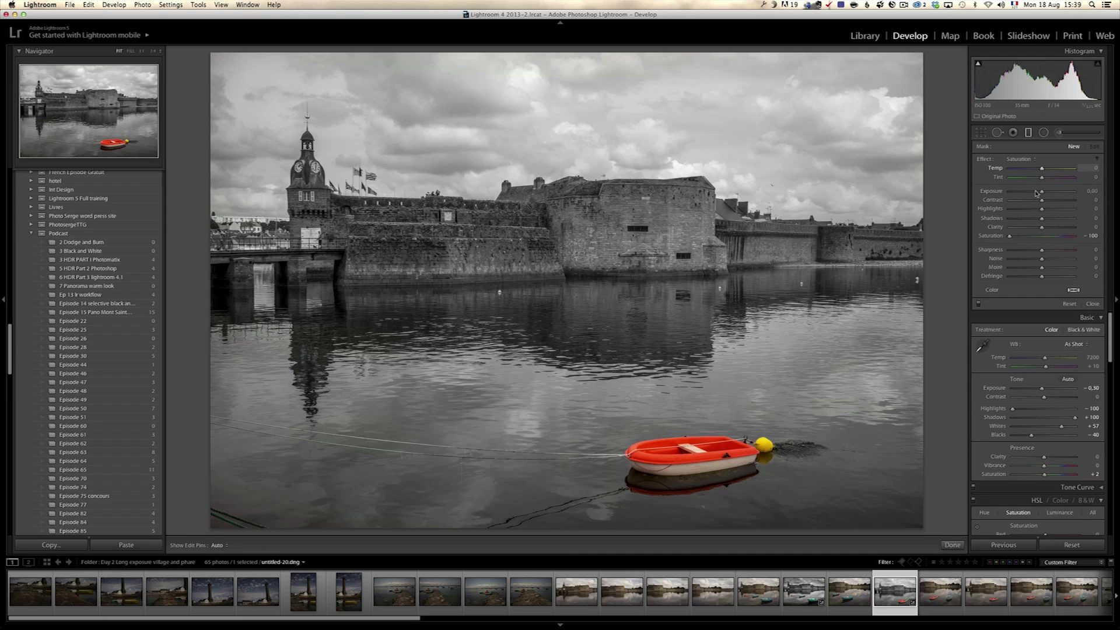
{"action": "left_click", "coordinate": [1020, 158]}
{"action": "left_click", "coordinate": [1026, 125]}
{"action": "left_click_drag", "start_coordinate": [603, 109], "coordinate": [603, 283]}
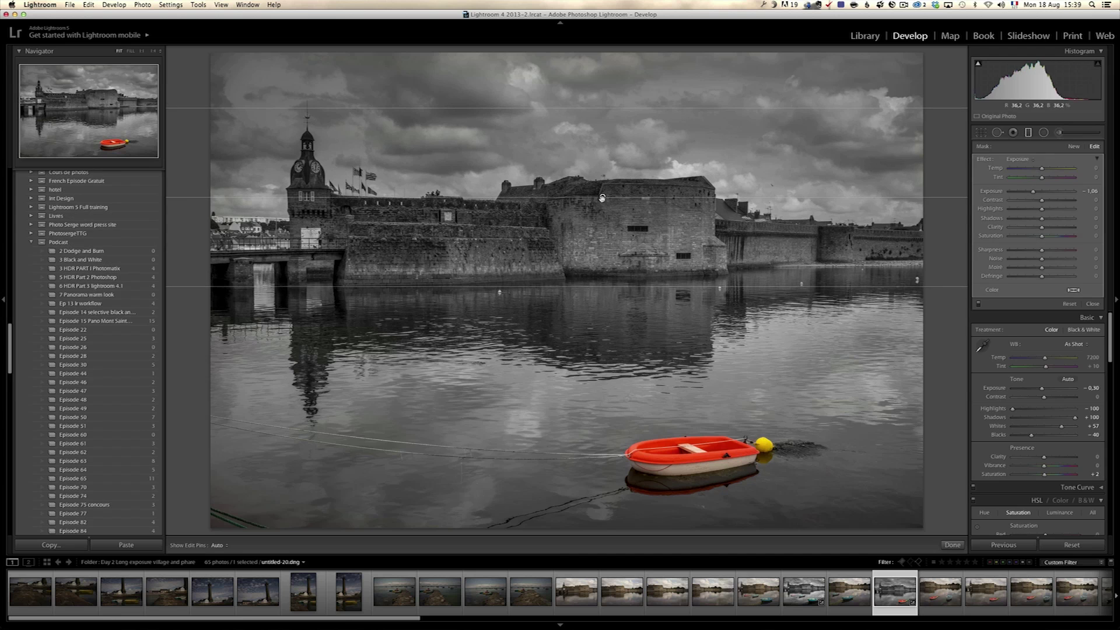
{"action": "left_click_drag", "start_coordinate": [604, 193], "coordinate": [614, 115]}
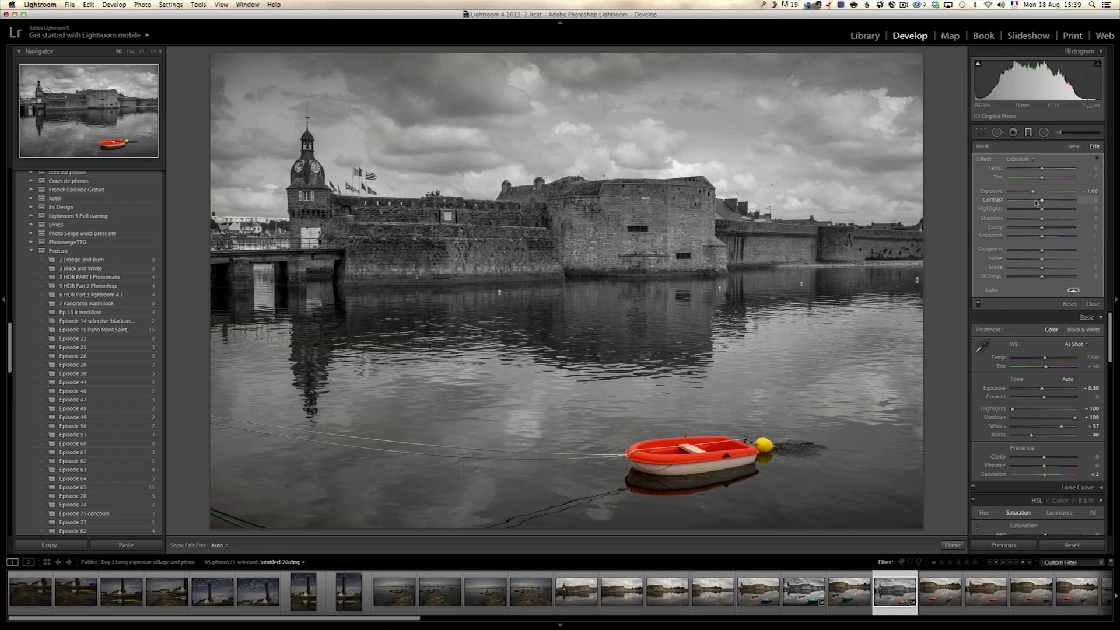
{"action": "left_click_drag", "start_coordinate": [1032, 192], "coordinate": [1031, 193]}
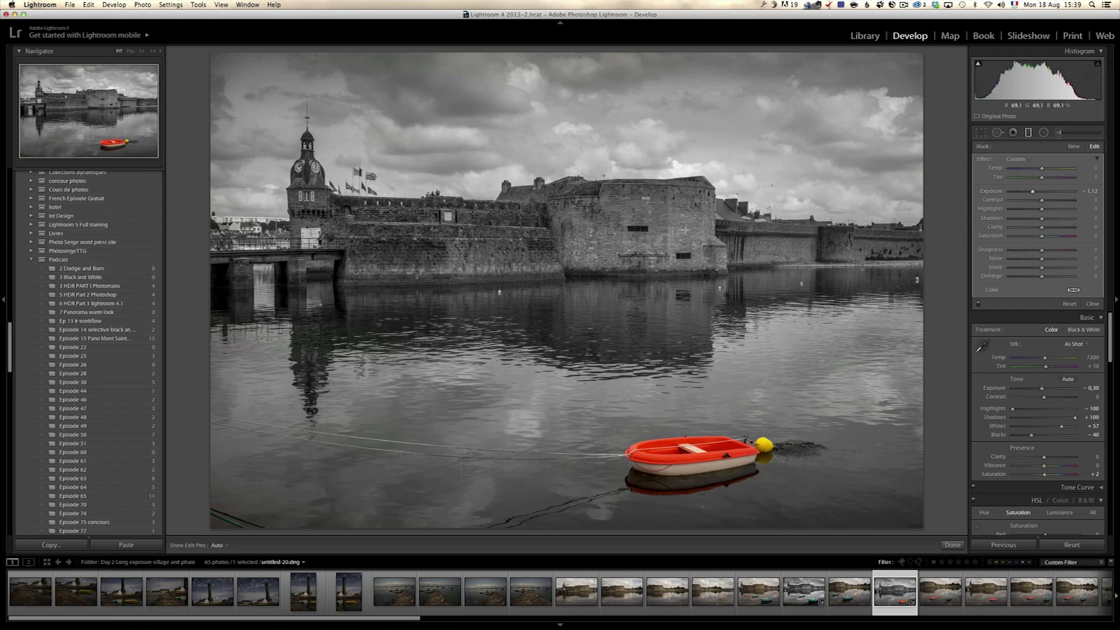
{"action": "left_click_drag", "start_coordinate": [596, 216], "coordinate": [596, 216]}
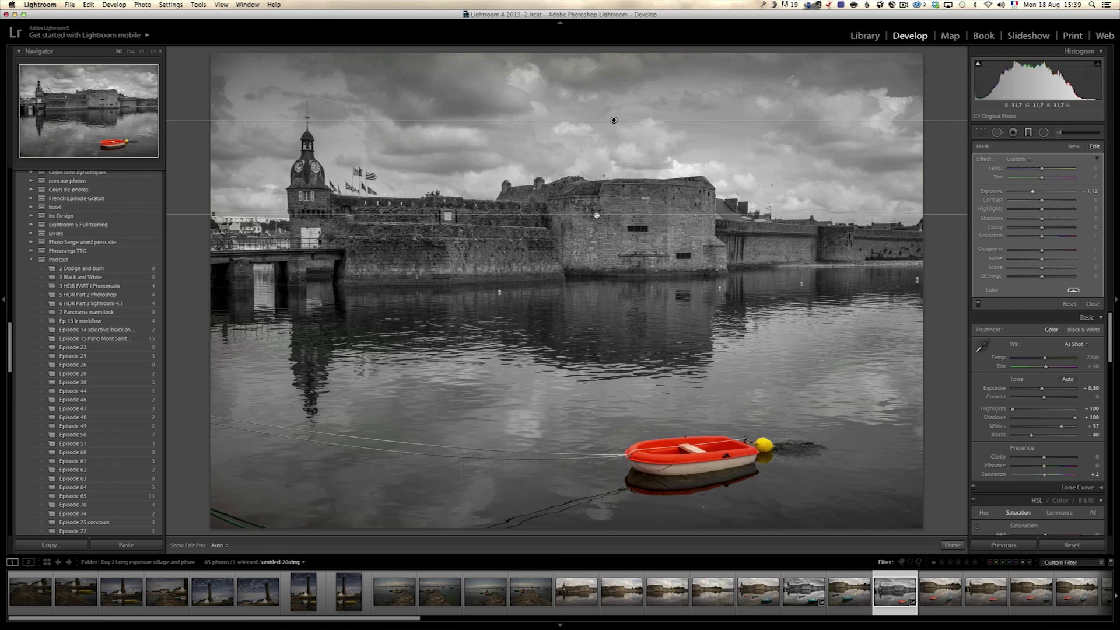
Step: Add a second Graduated Filter rising from the photo's lower edge, shift it down below the boat, and close the tool
{"action": "left_click_drag", "start_coordinate": [574, 501], "coordinate": [574, 427]}
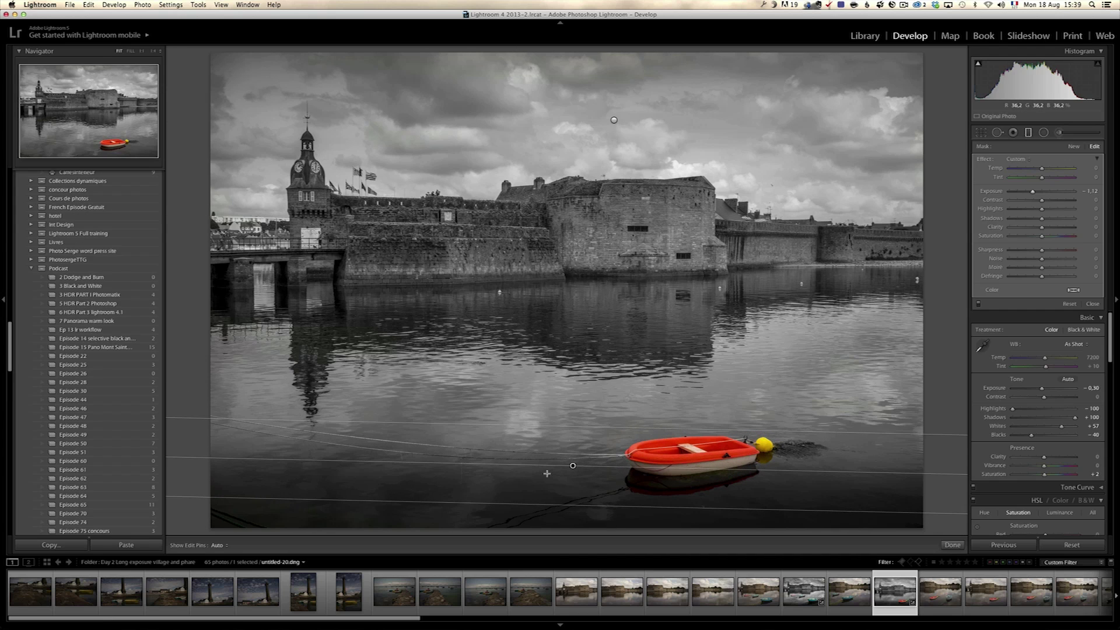
{"action": "left_click_drag", "start_coordinate": [572, 465], "coordinate": [572, 506]}
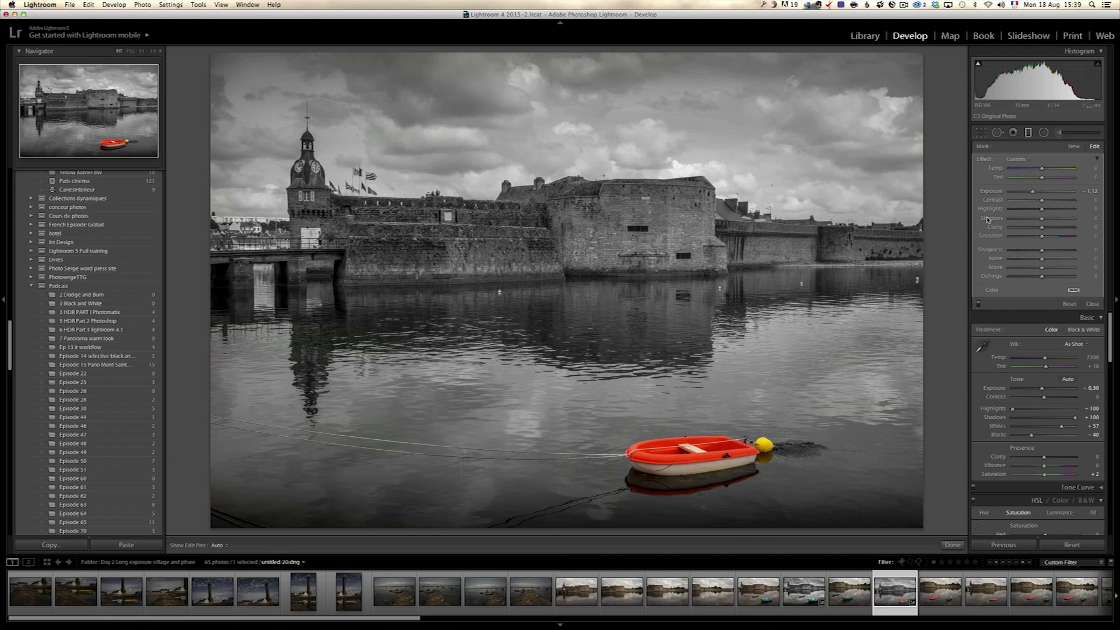
{"action": "left_click", "coordinate": [1092, 303]}
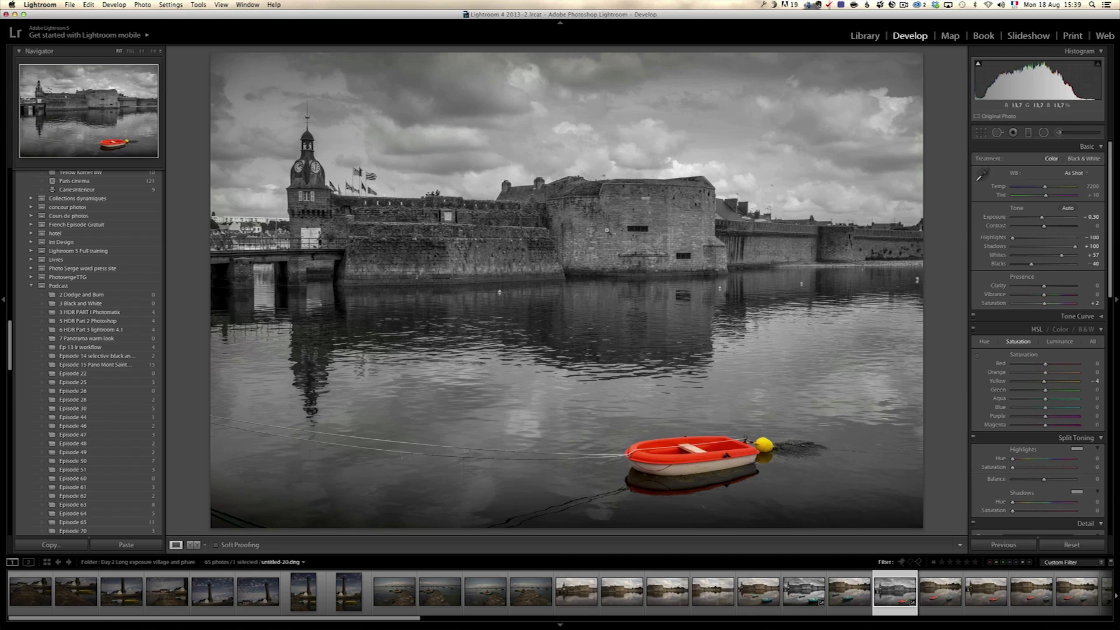
Step: Brighten the fortress wall beside the clock tower with an inverted-mask Radial Filter at exposure 1.01 and clarity about 35
{"action": "left_click", "coordinate": [1044, 133]}
{"action": "left_click_drag", "start_coordinate": [408, 236], "coordinate": [477, 274]}
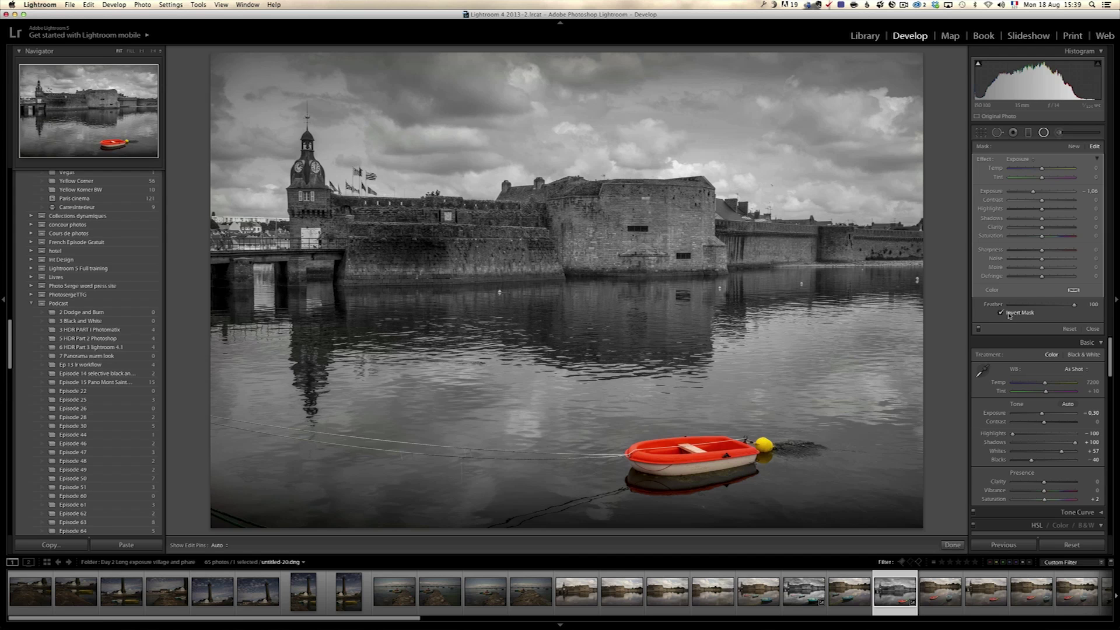
{"action": "left_click_drag", "start_coordinate": [1033, 191], "coordinate": [1048, 193]}
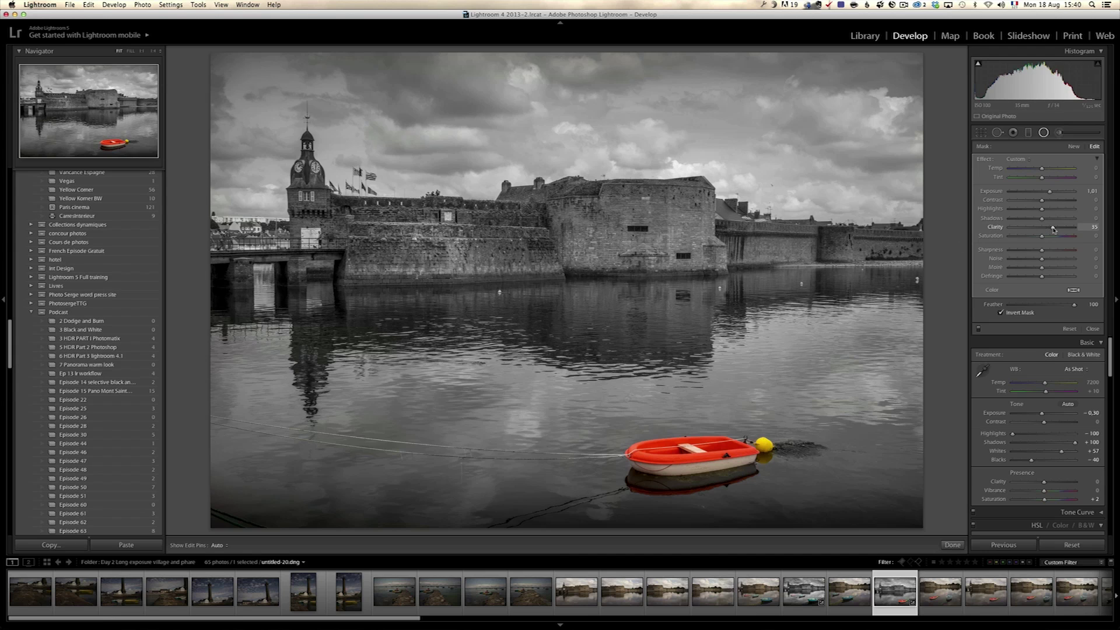
Step: Place duplicates of the Radial Filter on the fortress's central section and far wall, and set the central one's exposure to 0.79
{"action": "left_click_drag", "start_coordinate": [463, 247], "coordinate": [559, 236]}
{"action": "right_click", "coordinate": [392, 241]}
{"action": "left_click", "coordinate": [401, 245]}
{"action": "right_click", "coordinate": [558, 237]}
{"action": "left_click", "coordinate": [583, 239]}
{"action": "left_click_drag", "start_coordinate": [583, 238], "coordinate": [753, 242]}
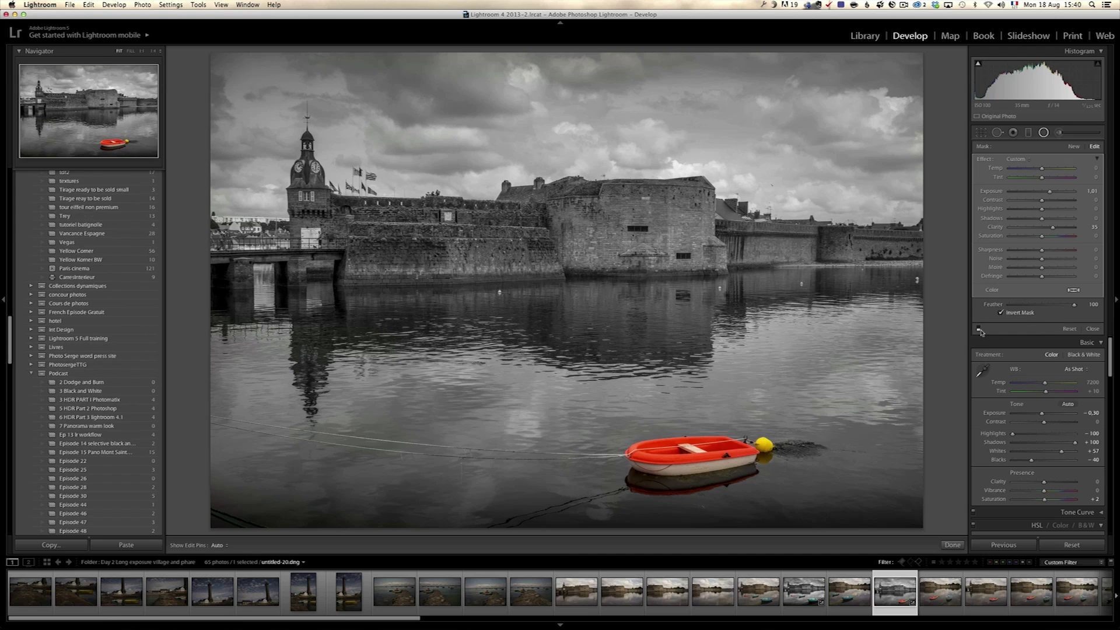
{"action": "left_click", "coordinate": [558, 236]}
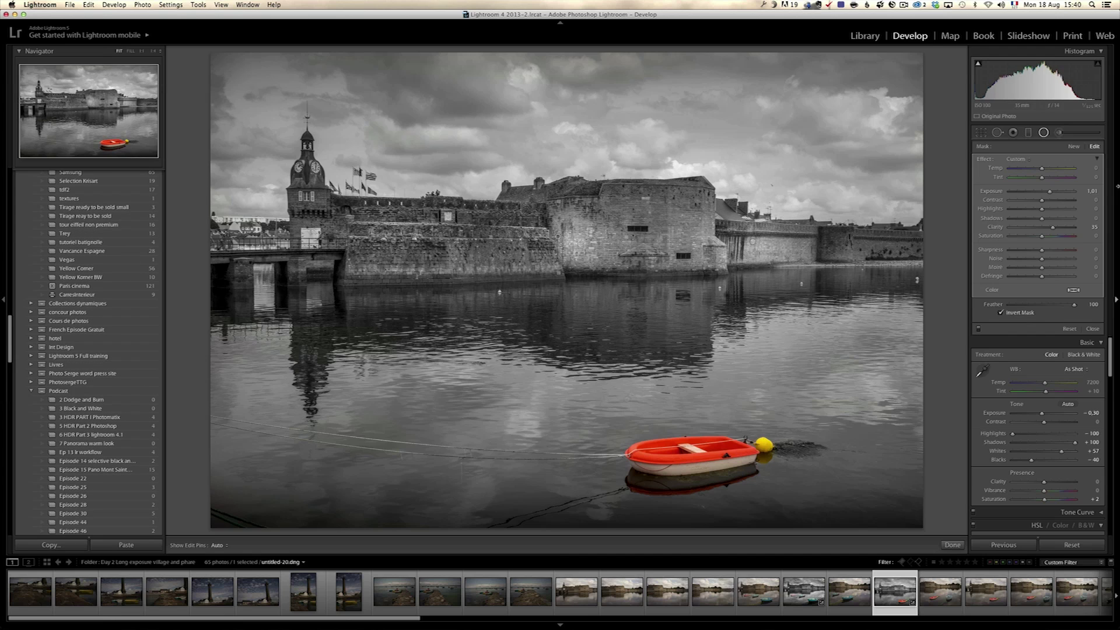
{"action": "left_click_drag", "start_coordinate": [1048, 194], "coordinate": [1048, 193]}
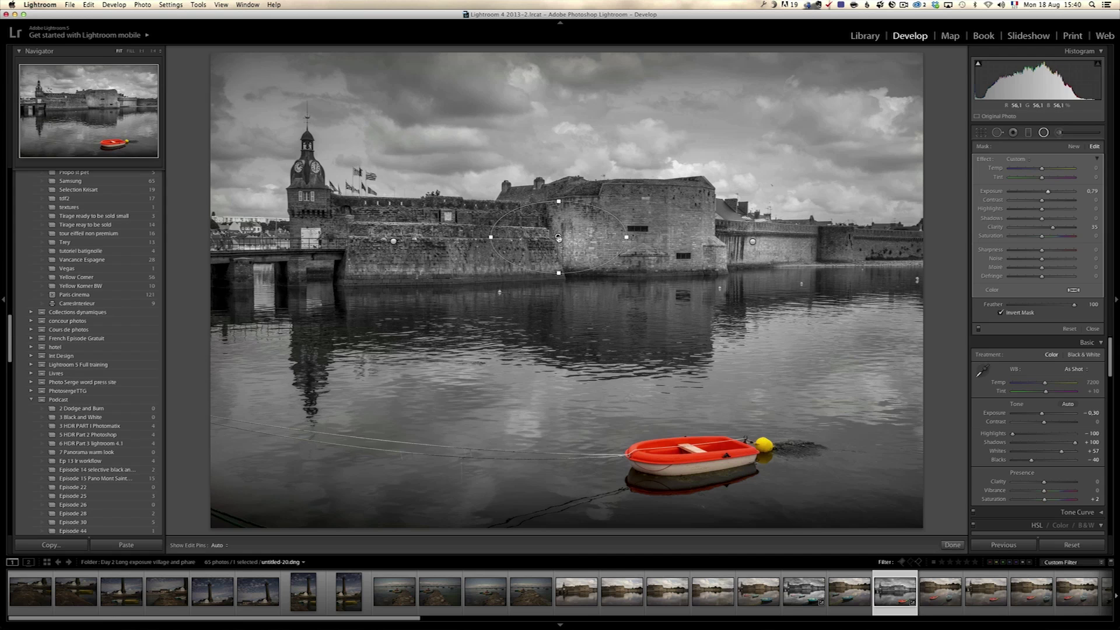
Step: Duplicate the central Radial Filter onto the bright water below the fortress, widen it, and set its clarity to -22
{"action": "right_click", "coordinate": [558, 237]}
{"action": "left_click", "coordinate": [573, 243]}
{"action": "left_click_drag", "start_coordinate": [558, 236], "coordinate": [516, 392]}
{"action": "left_click_drag", "start_coordinate": [585, 392], "coordinate": [659, 408]}
{"action": "left_click_drag", "start_coordinate": [518, 429], "coordinate": [518, 444]}
{"action": "left_click_drag", "start_coordinate": [1052, 228], "coordinate": [1036, 232]}
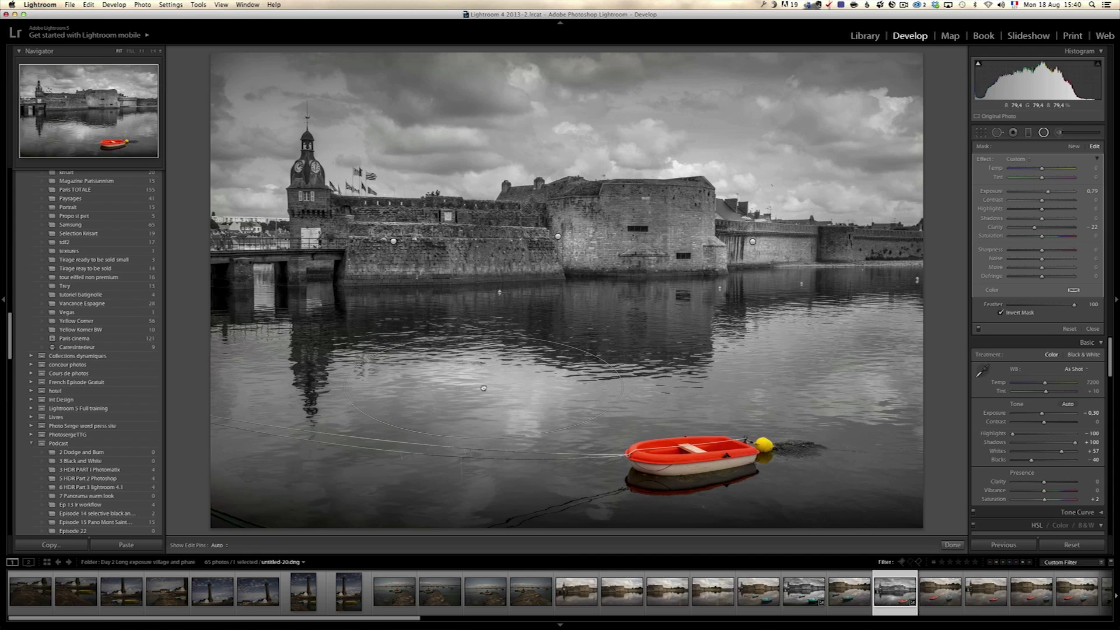
Step: Duplicate the water's Radial Filter onto the bright reflection beyond the buoy near the photo's edge, and close the tool
{"action": "right_click", "coordinate": [483, 386]}
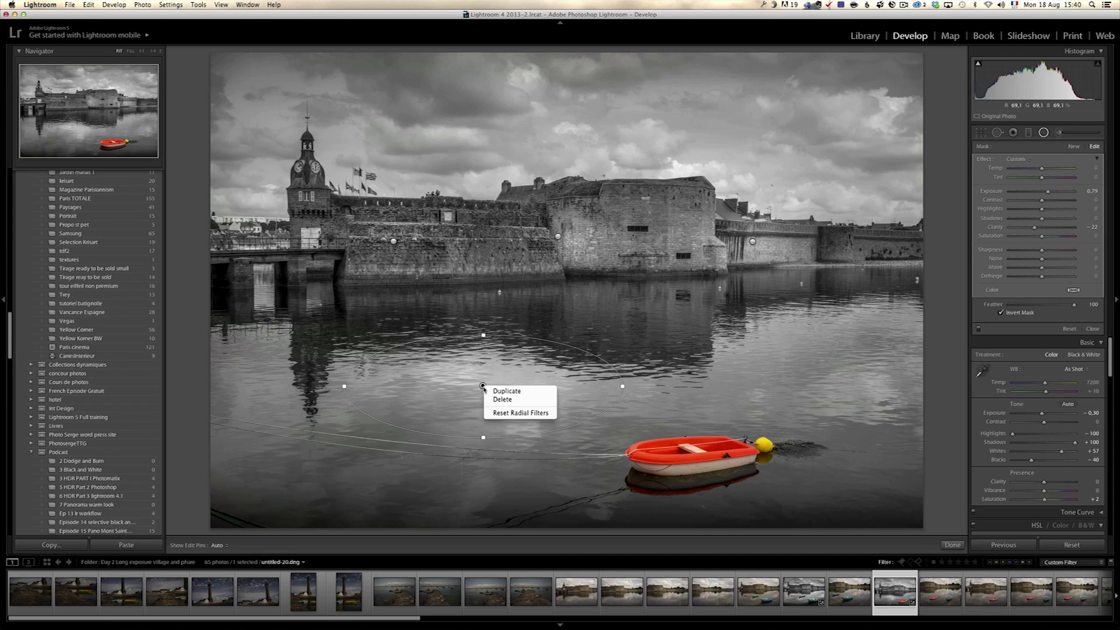
{"action": "left_click", "coordinate": [497, 391]}
{"action": "left_click_drag", "start_coordinate": [482, 386], "coordinate": [883, 379]}
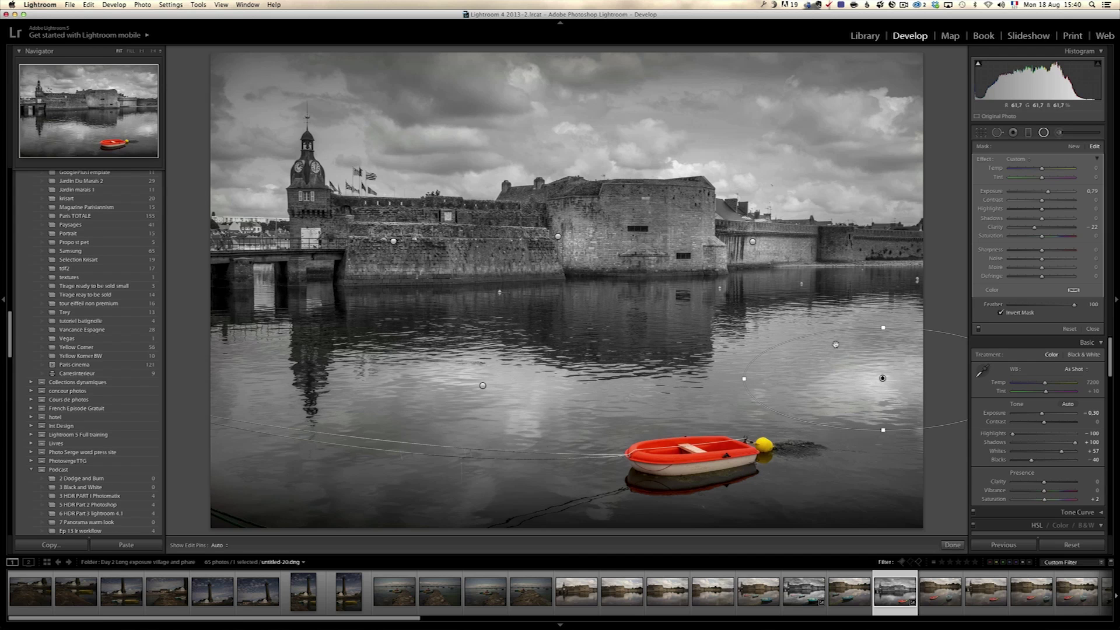
{"action": "left_click", "coordinate": [1094, 329]}
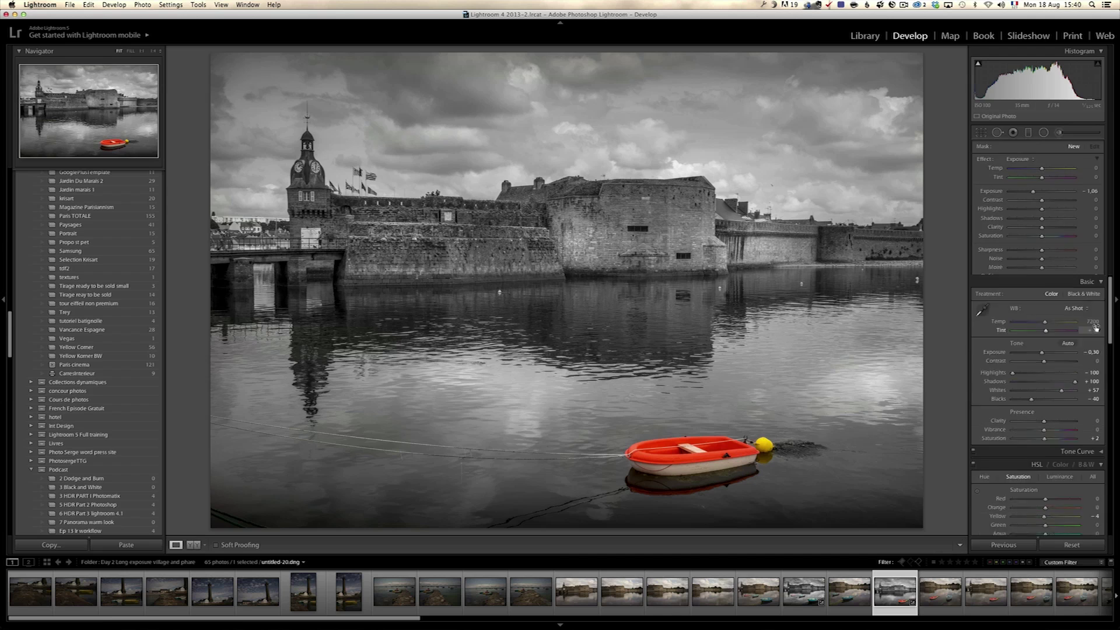
Step: Set the photo's overall contrast to +20
{"action": "left_click_drag", "start_coordinate": [1043, 225], "coordinate": [1051, 228]}
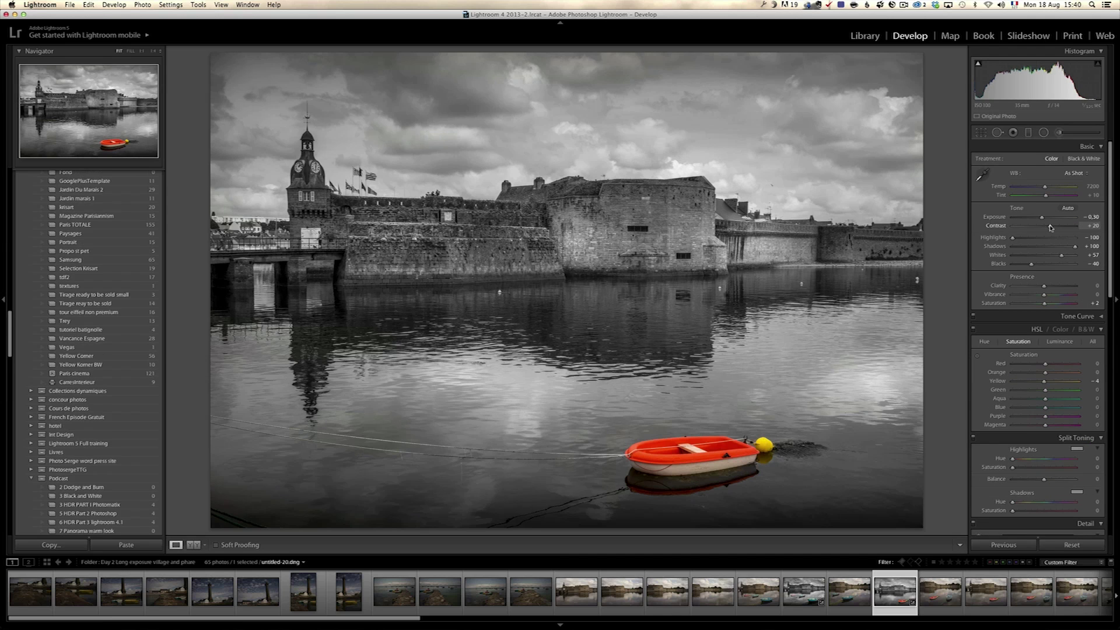